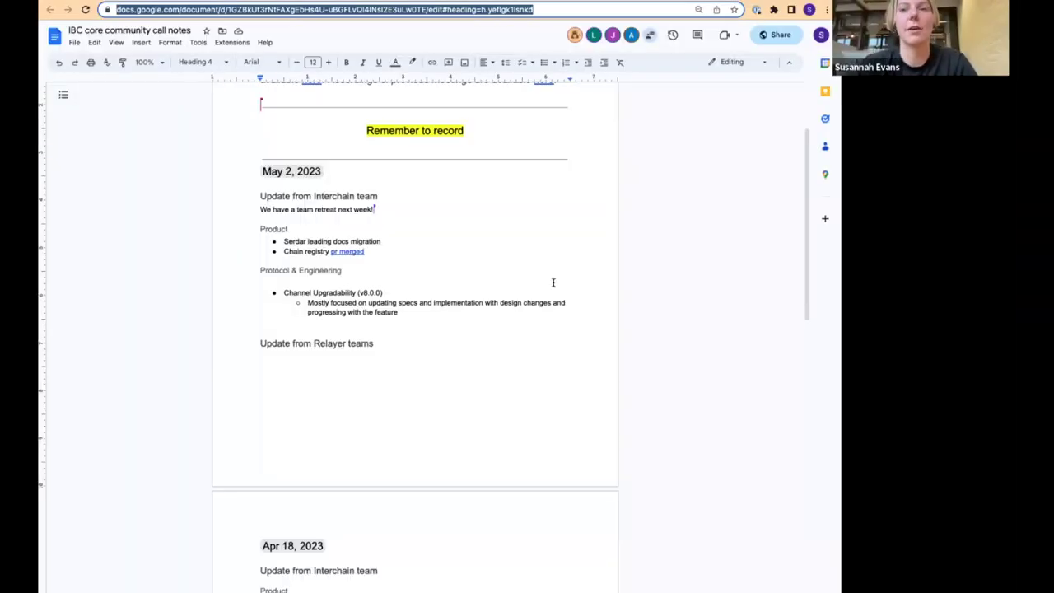
Set the document's zoom to 125%
scroll(407, 318, up, 1)
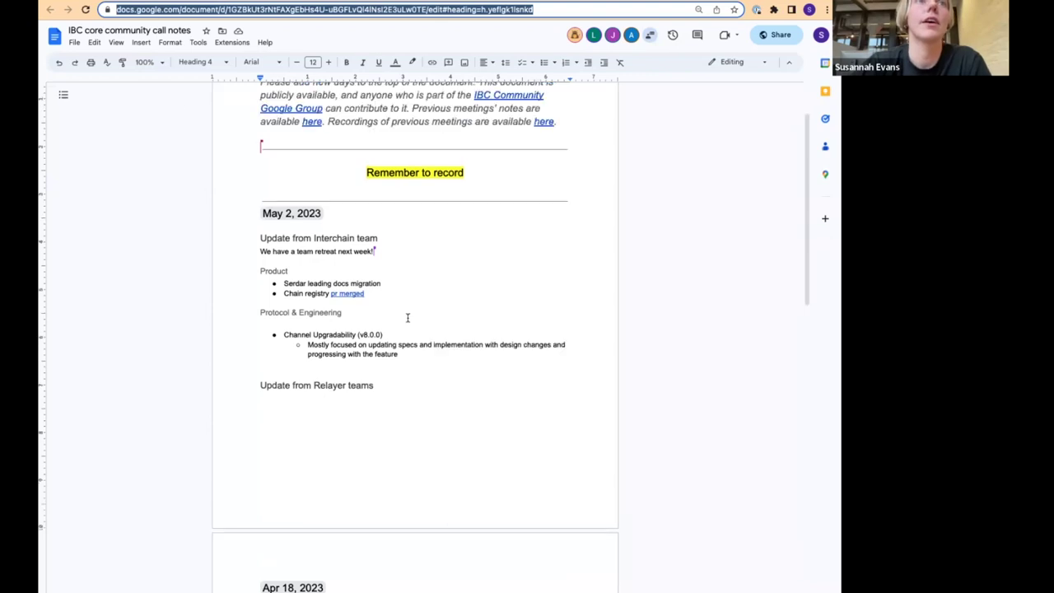
scroll(173, 94, up, 1)
click(148, 61)
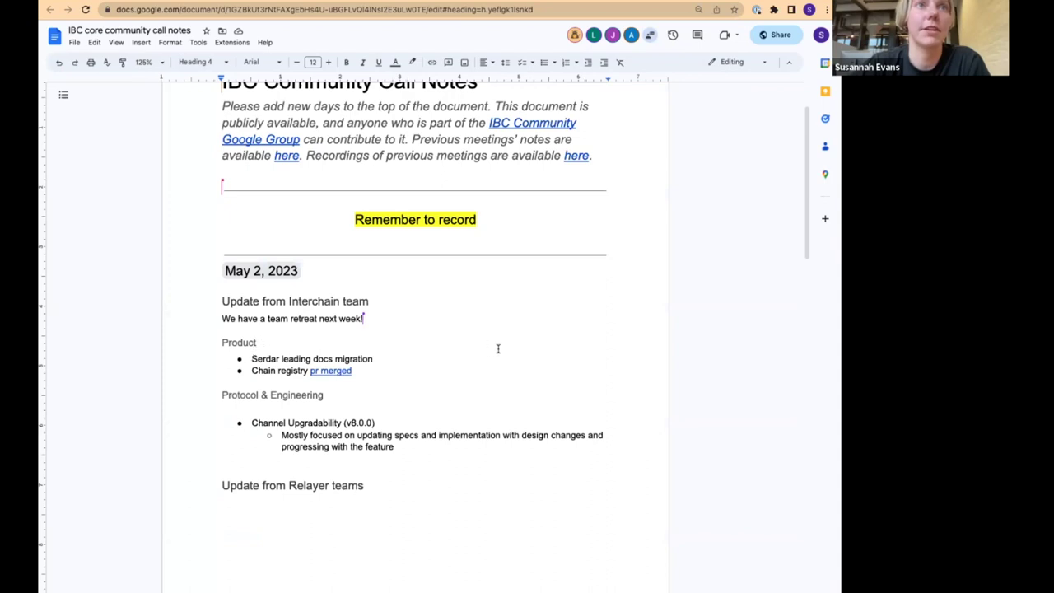
Review the May 2, 2023 Interchain team notes on Product and Protocol & Engineering, down to the Relayer teams heading
scroll(505, 369, down, 1)
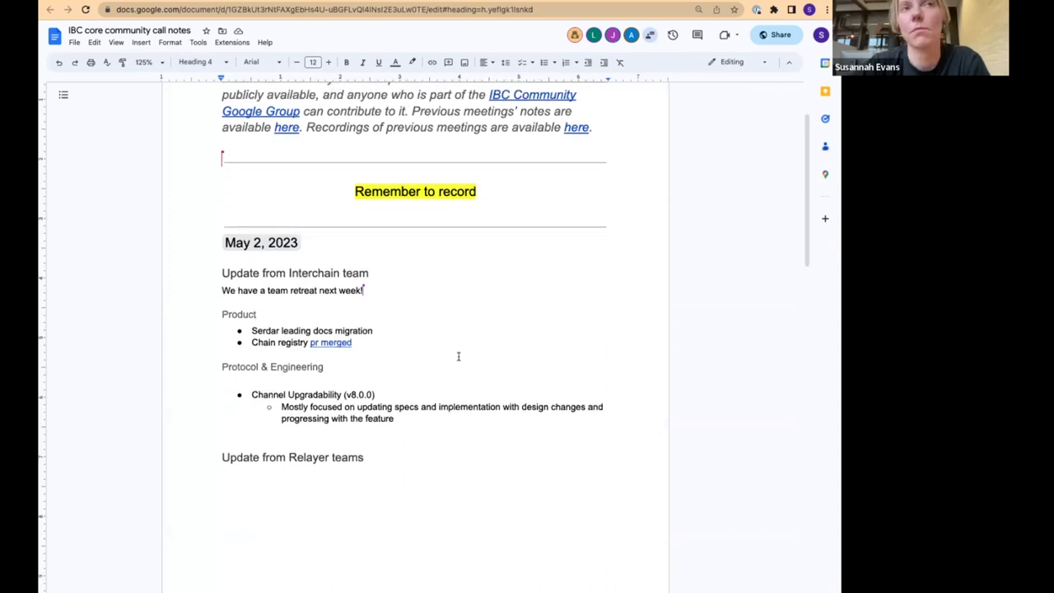
scroll(456, 354, down, 1)
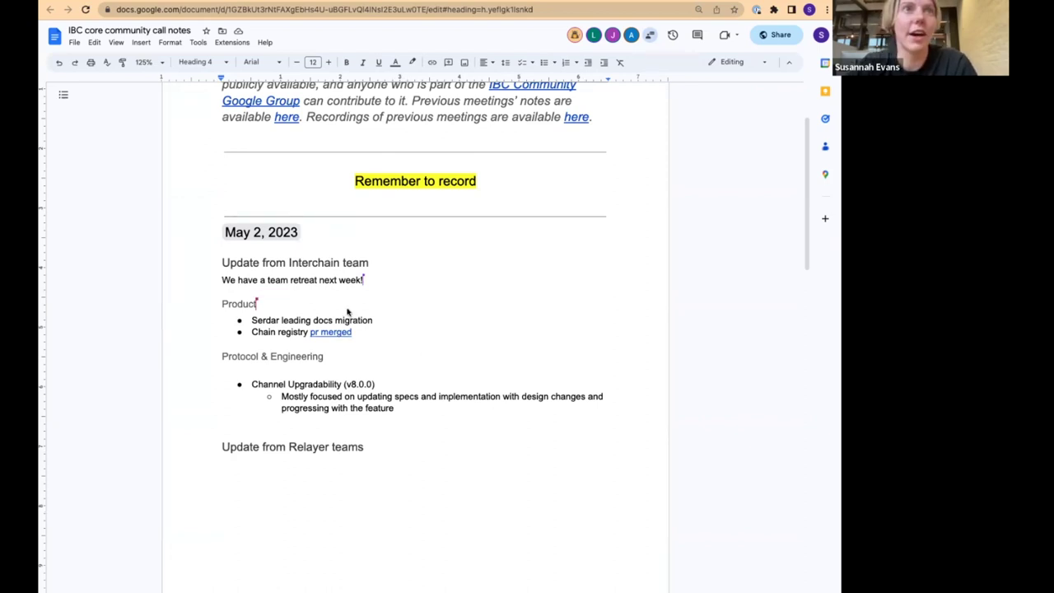
click(251, 332)
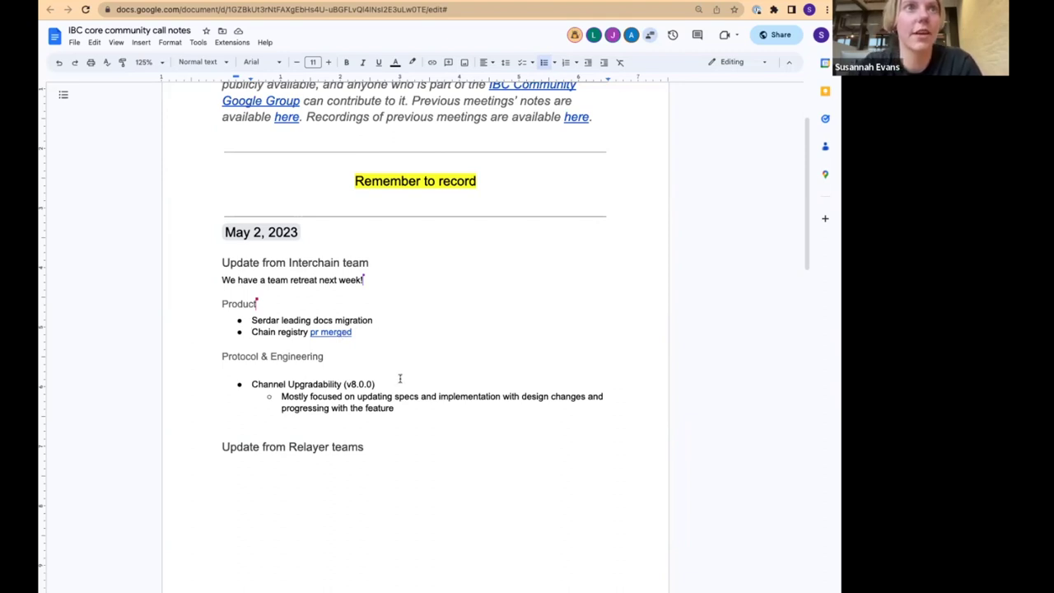
scroll(219, 335, down, 1)
scroll(219, 335, down, 1)
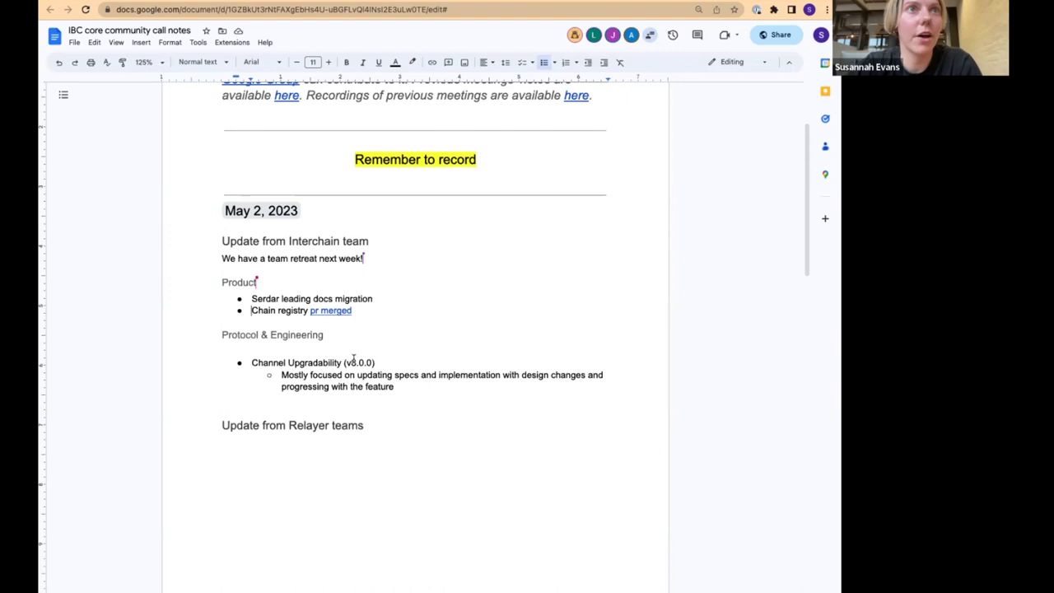
scroll(431, 393, down, 2)
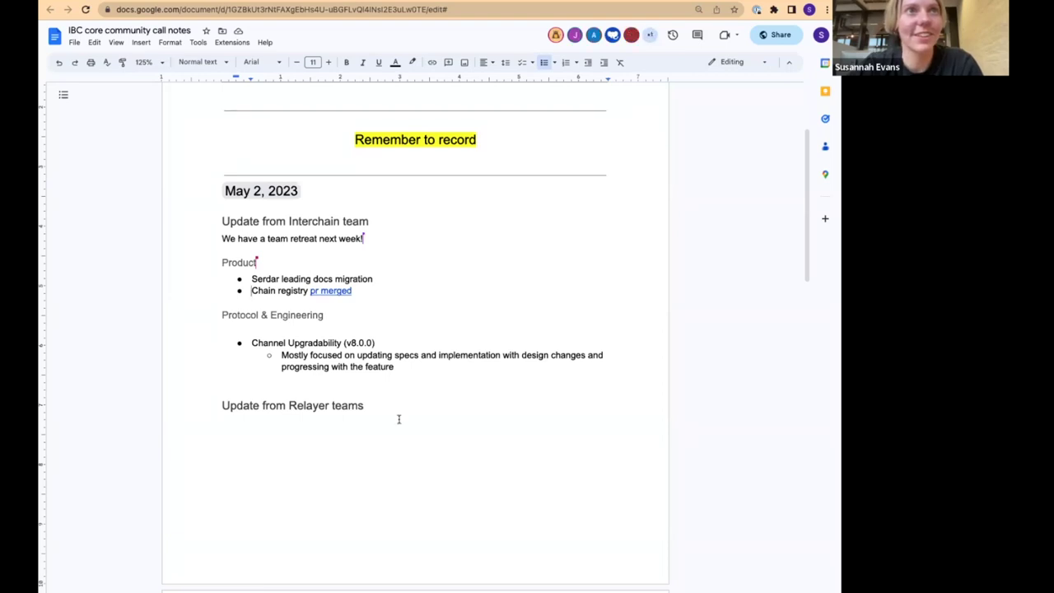
scroll(399, 419, down, 2)
scroll(398, 419, up, 1)
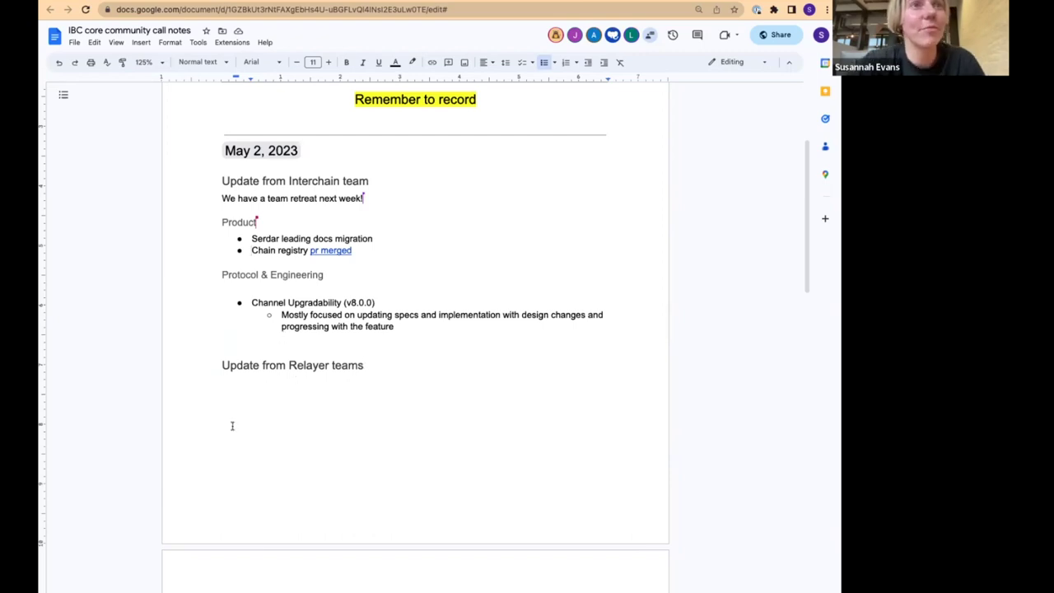
Copy the "Hermes" subheading from the Apr 18, 2023 notes to below "Update from Relayer teams" in the May 2, 2023 notes
scroll(334, 499, down, 4)
scroll(337, 500, down, 10)
scroll(336, 499, down, 2)
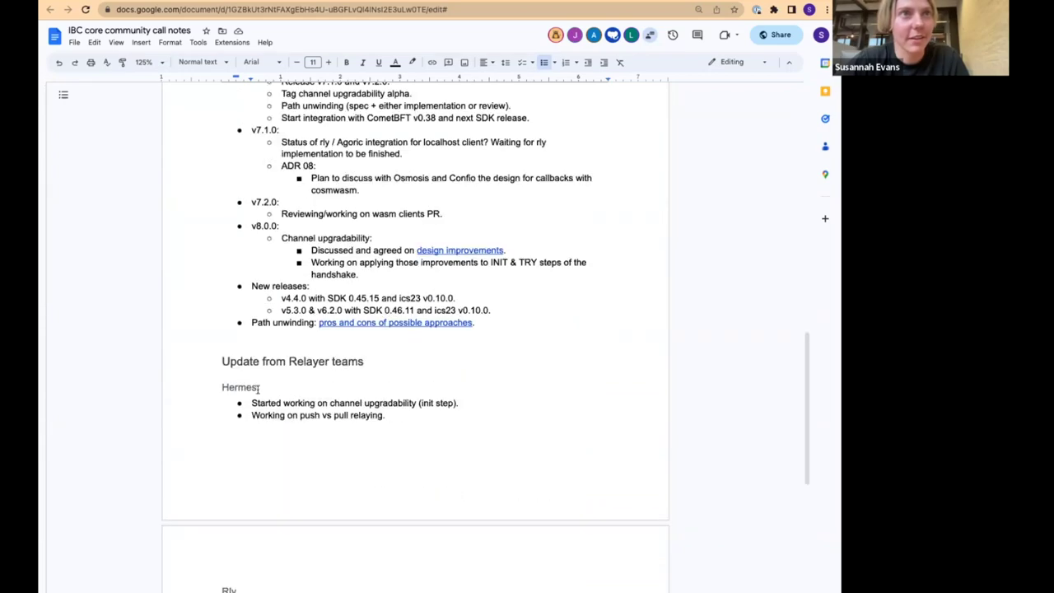
scroll(350, 339, up, 4)
scroll(350, 339, up, 10)
scroll(351, 336, down, 4)
scroll(259, 338, down, 11)
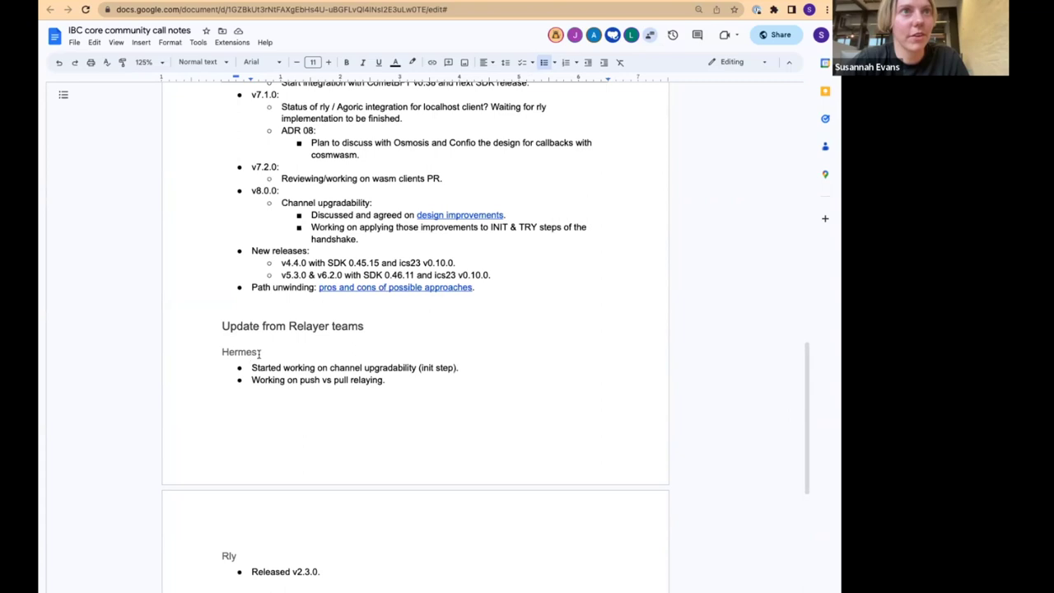
double_click(210, 352)
key(ctrl+c)
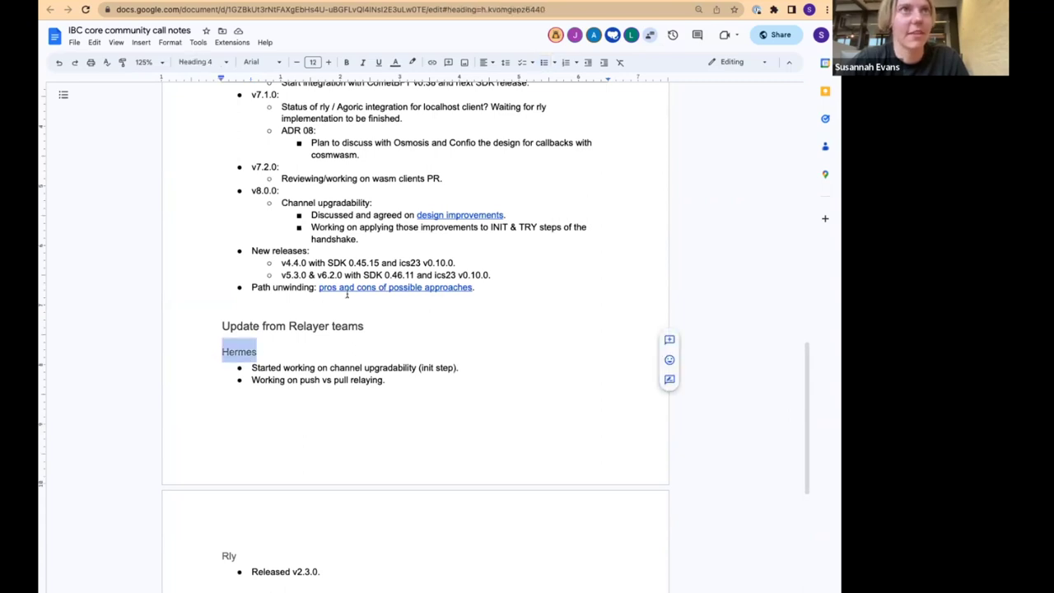
scroll(347, 294, up, 20)
click(310, 336)
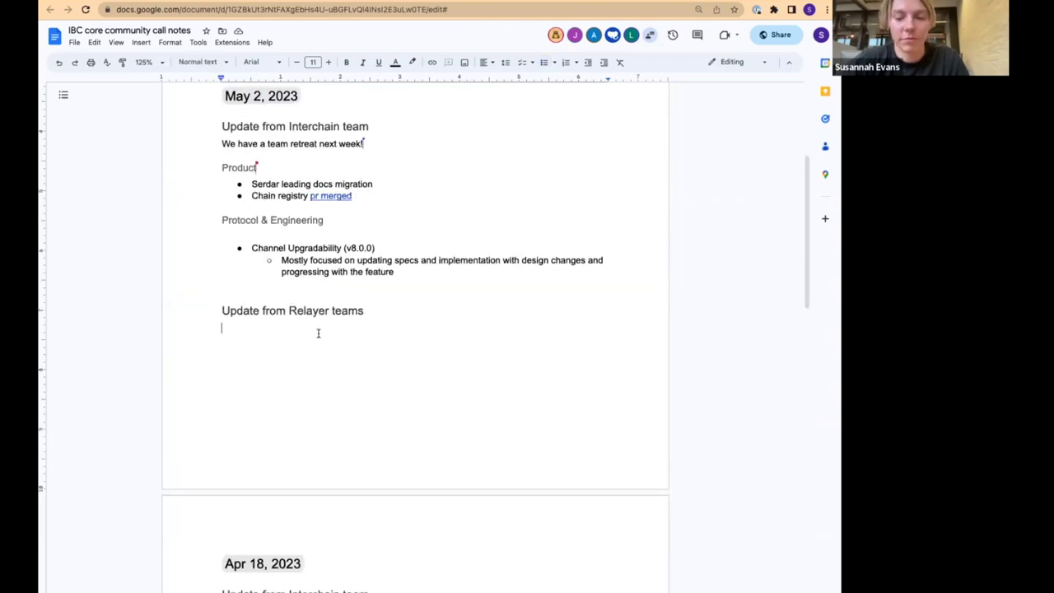
key(ctrl+v)
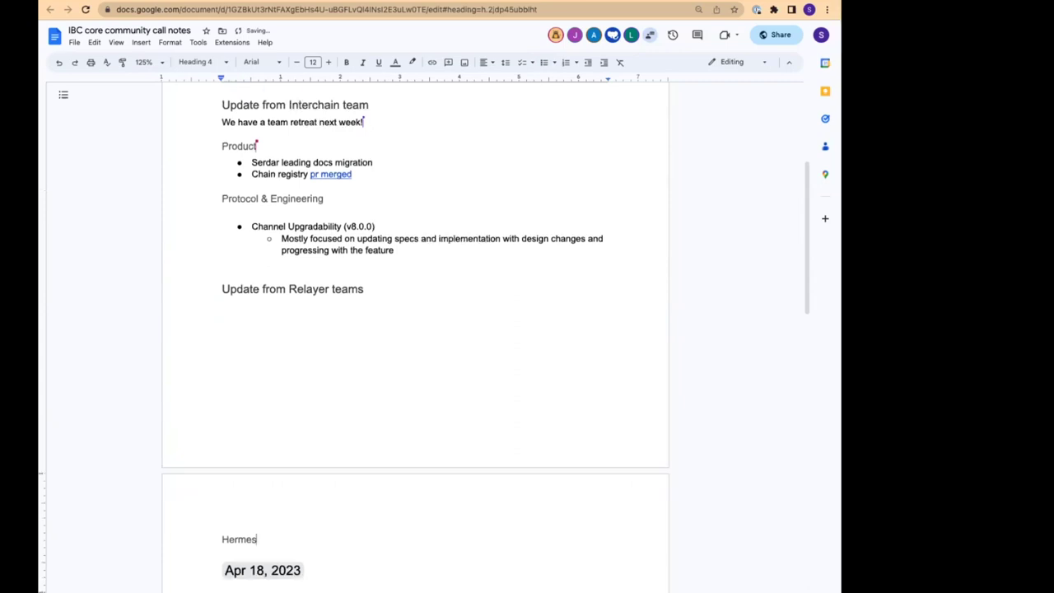
Under Hermes, add the bullets "Released patch to support comet version checks" and "Following channel upgradability specs"
key(Return)
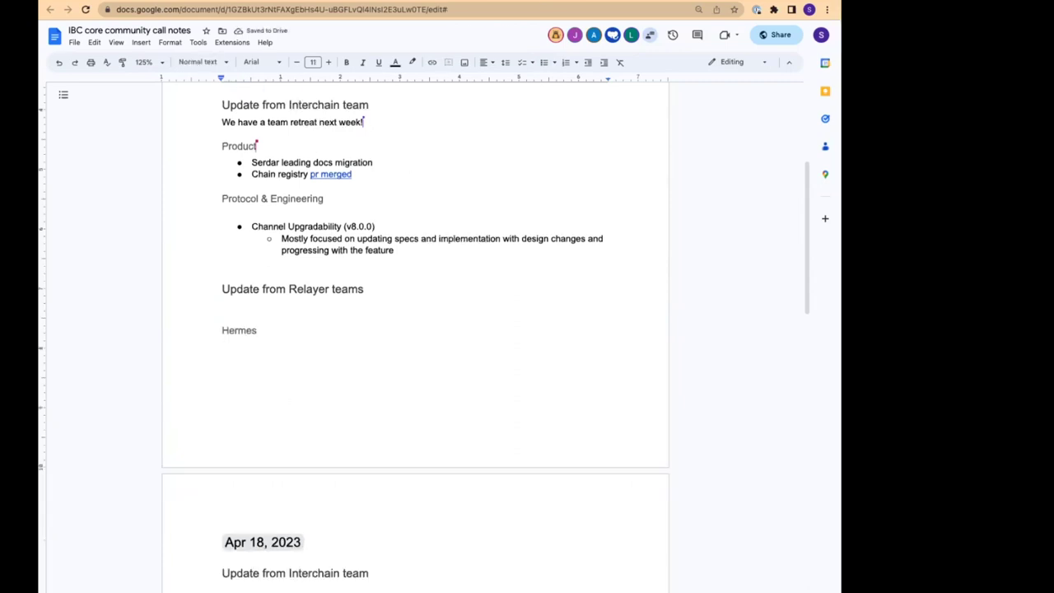
click(543, 62)
text(releas)
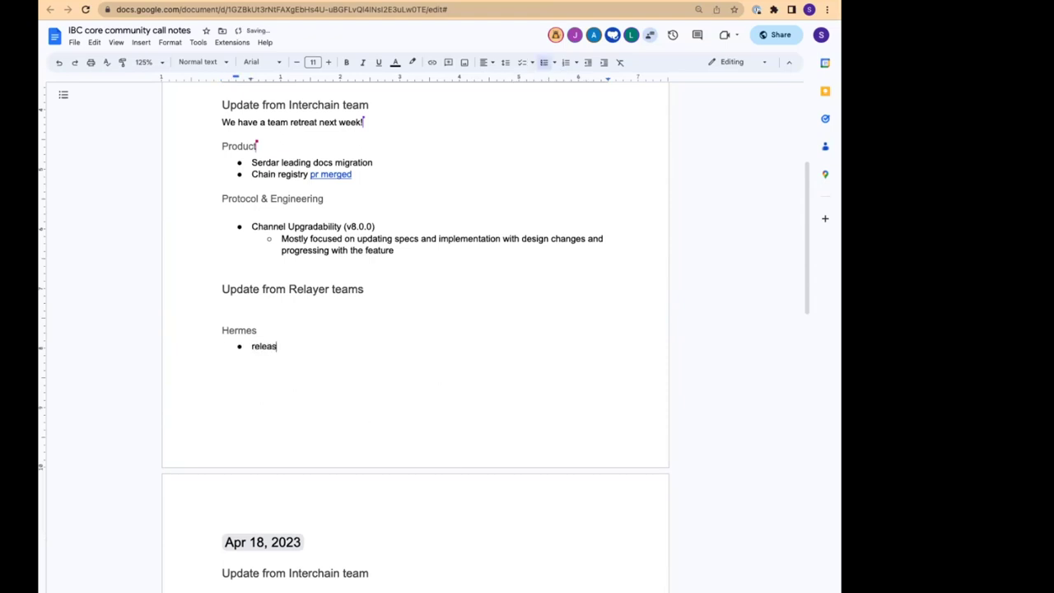
text(ed patch to support comet version checks)
key(Return)
text(following channel upgradability specs)
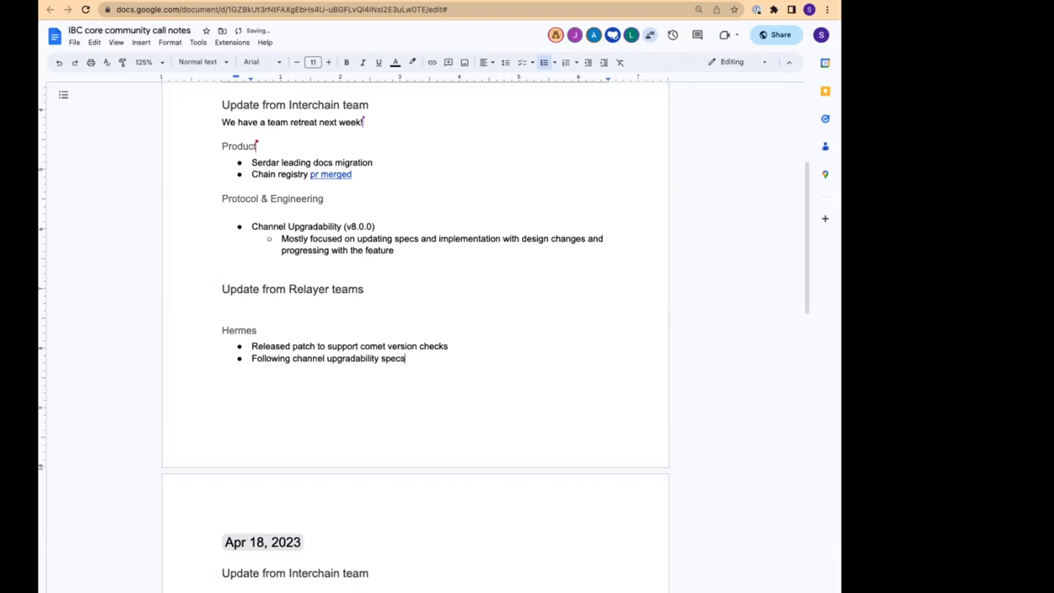
Add a third Hermes bullet reading "Looking at improving hermes config for ux"
key(Return)
text(Looking at improving hermes u)
key(BackSpace)
text(config)
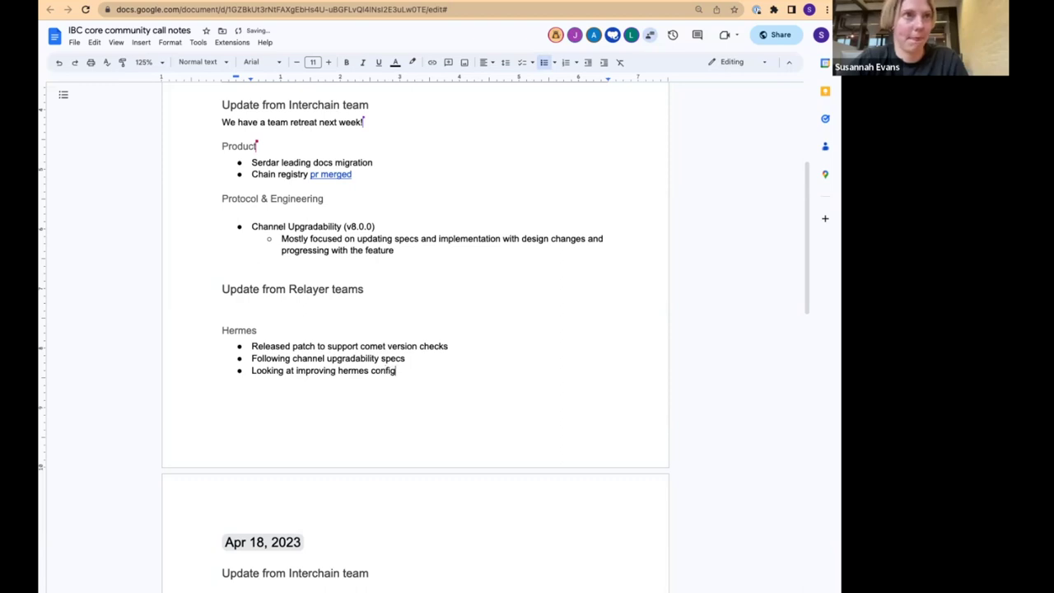
text( for ux)
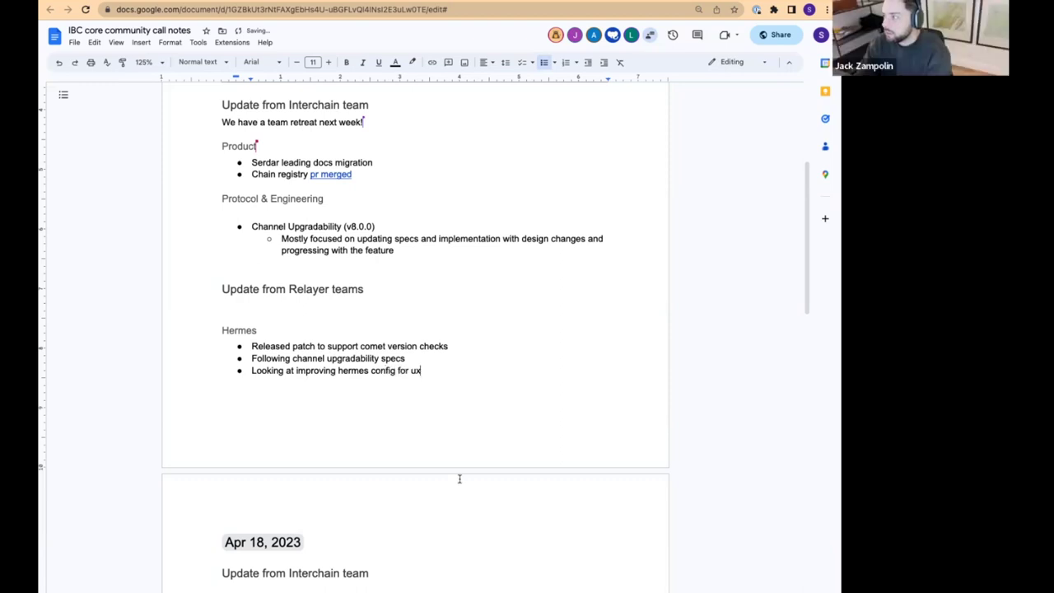
Copy the "Rly" subheading from the Apr 18, 2023 notes to below the Hermes bullets in the May 2, 2023 notes
scroll(459, 477, down, 6)
scroll(256, 519, down, 5)
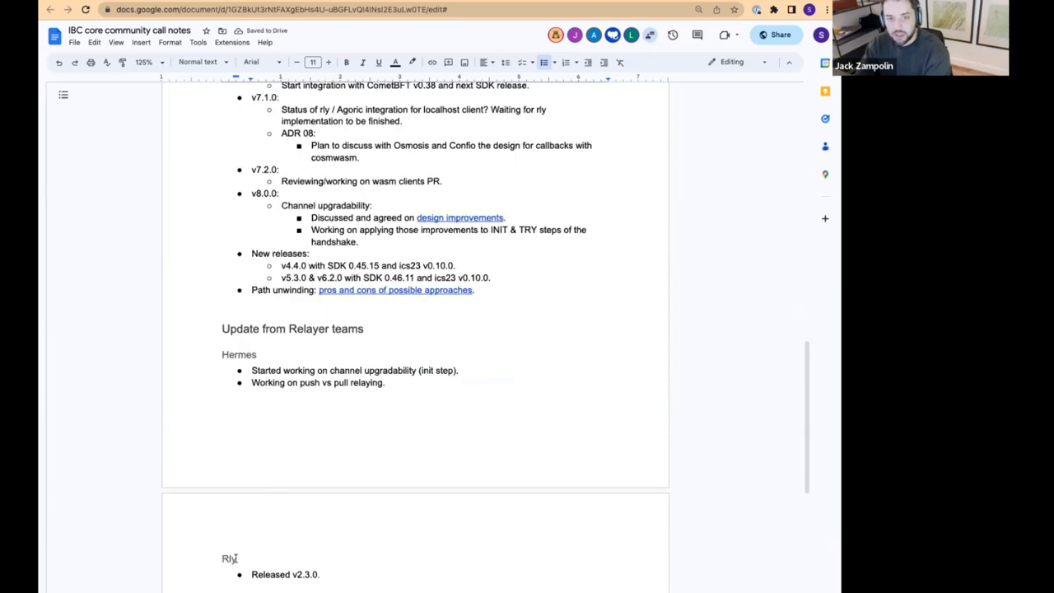
double_click(224, 559)
key(ctrl+c)
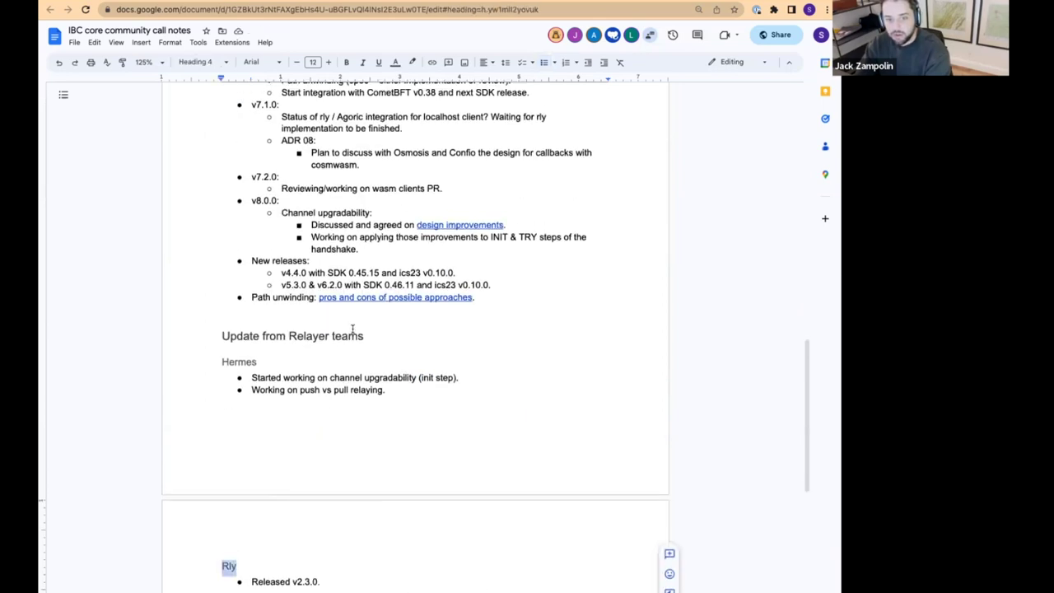
scroll(404, 304, up, 15)
click(437, 263)
key(Return)
key(Return)
key(Return)
key(ctrl+v)
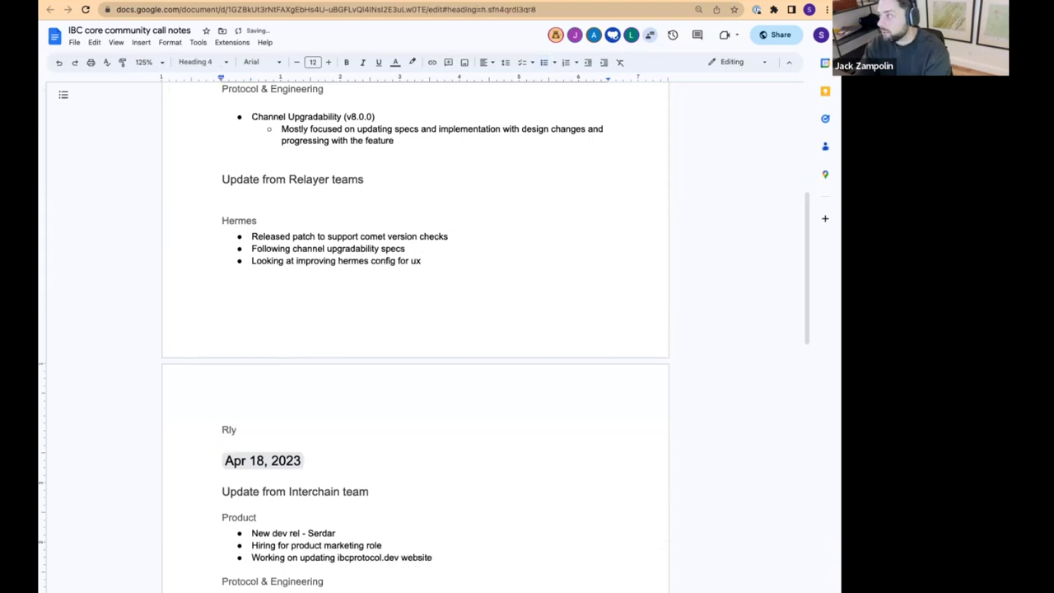
Add a bullet under Rly reading "V2.3.1 release and been getting increasing adoption"
key(Return)
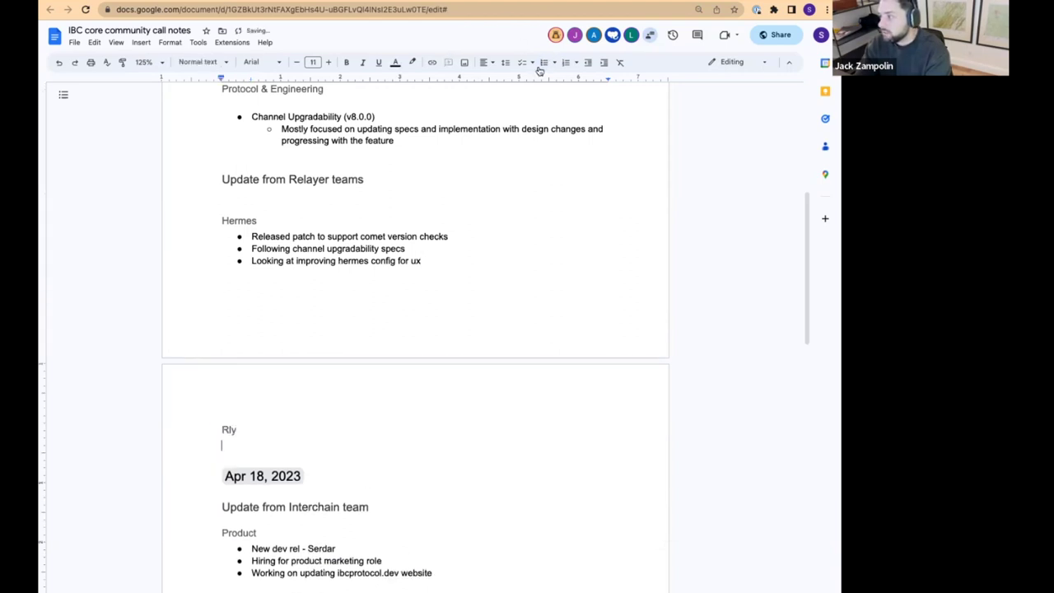
click(544, 63)
text(v2.3.1 )
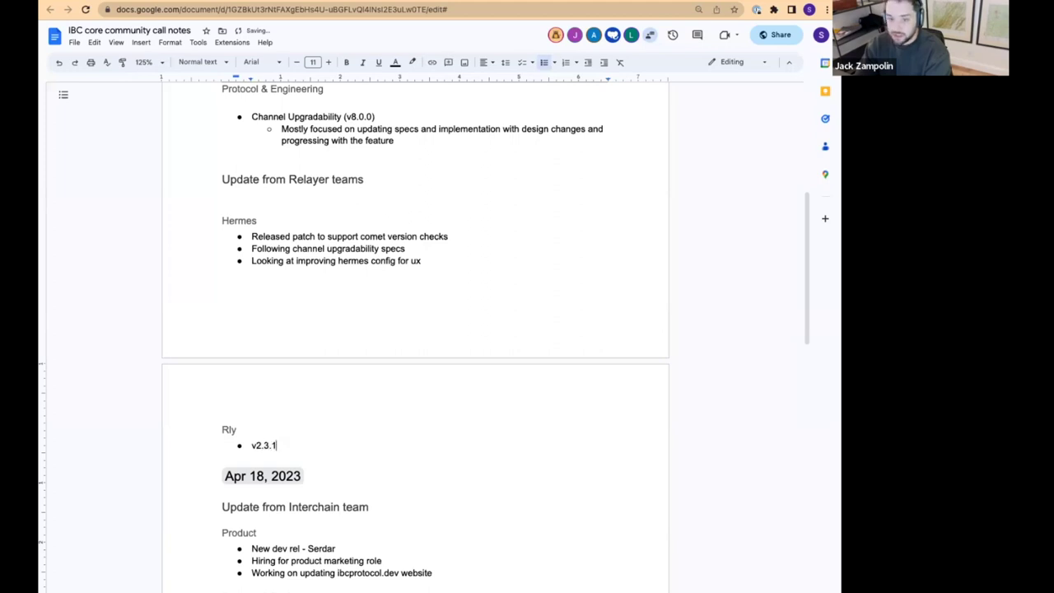
text(release)
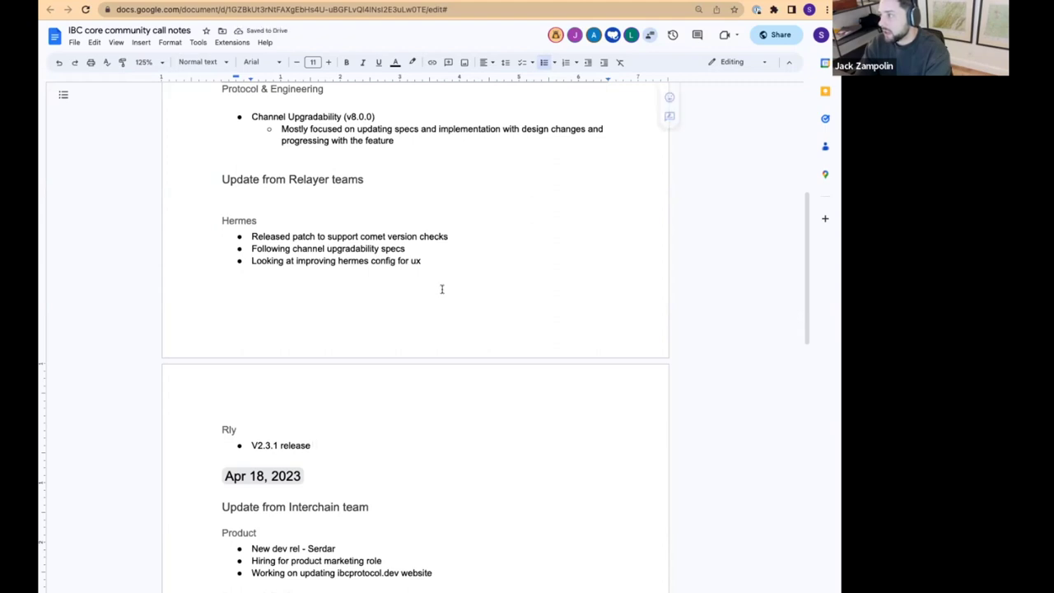
scroll(426, 432, down, 1)
text(and bee)
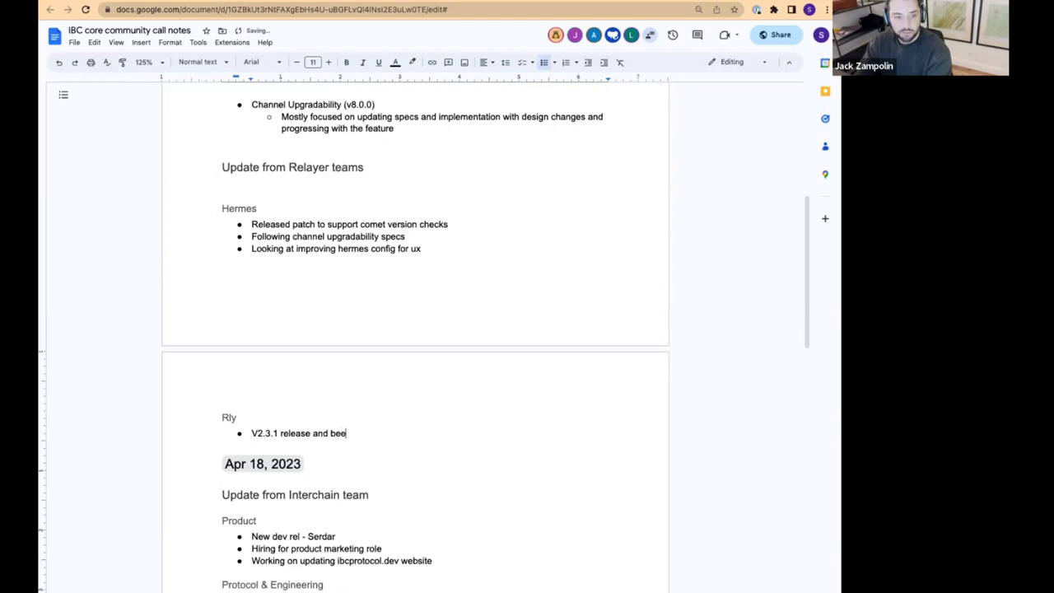
text(n g)
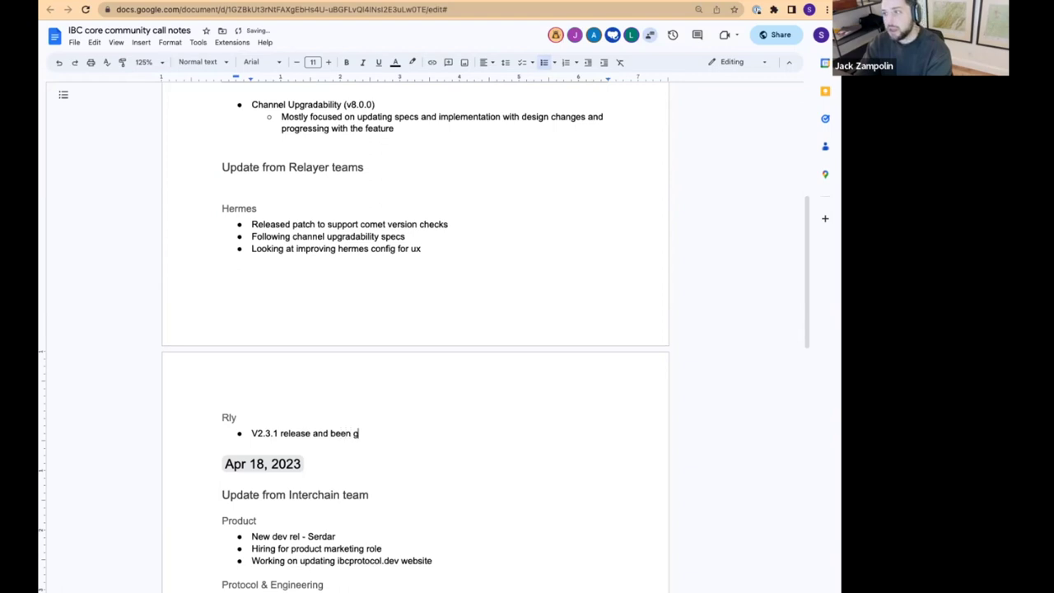
text(etting in)
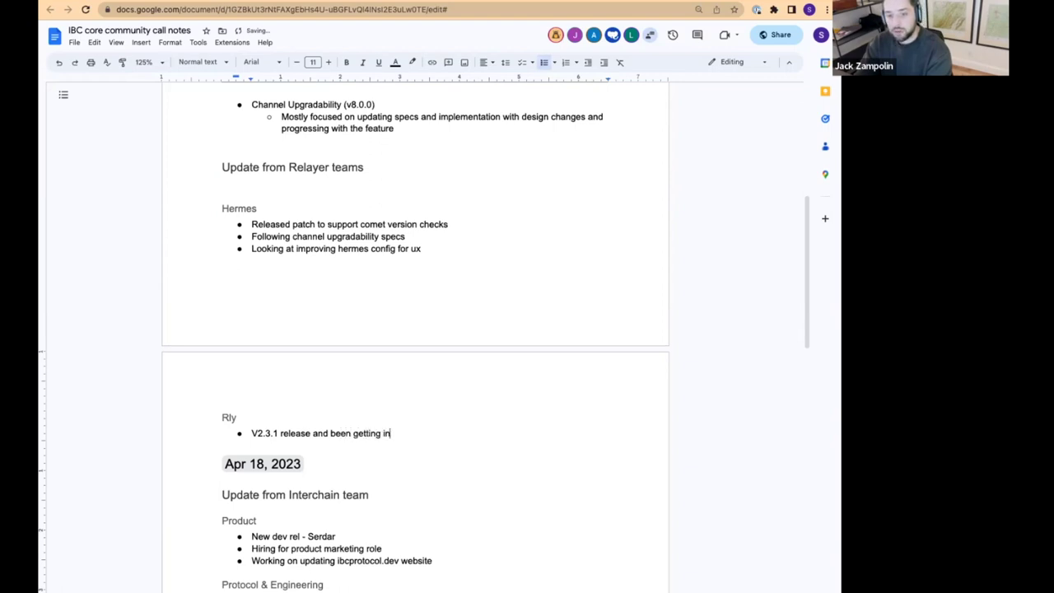
text(creasing adoption)
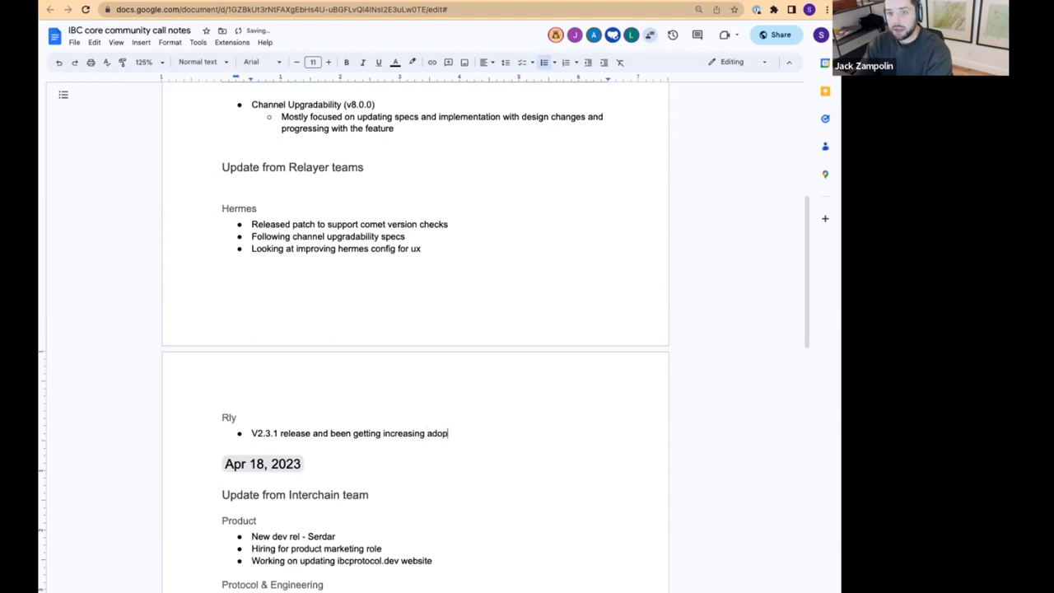
Change "increasing" to "increased" in the Rly bullet and append "- 5 new rly" to its end
click(423, 433)
key(BackSpace)
key(BackSpace)
key(BackSpace)
text(ed)
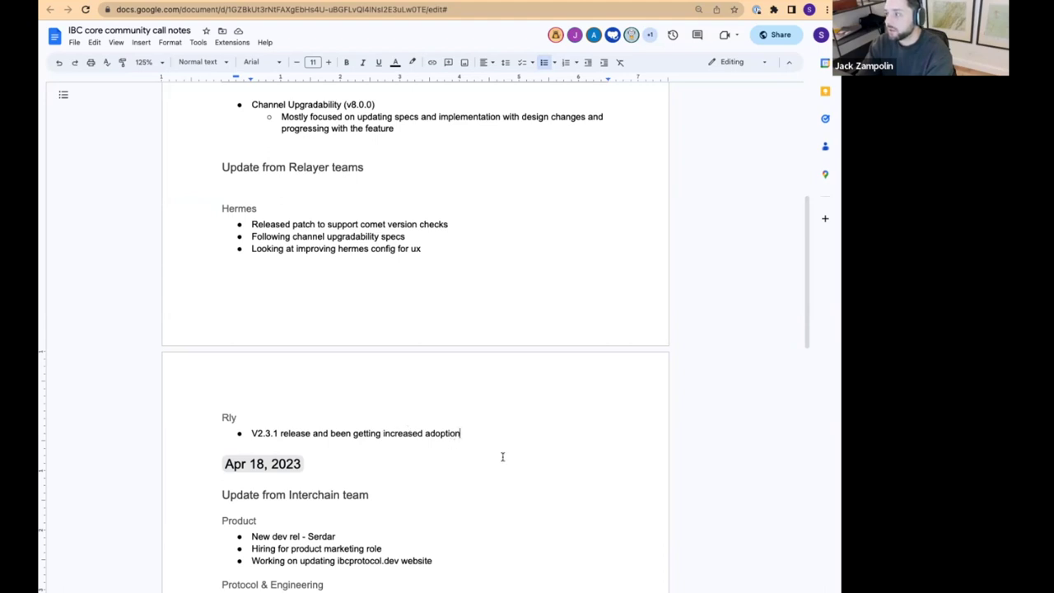
text(- 5)
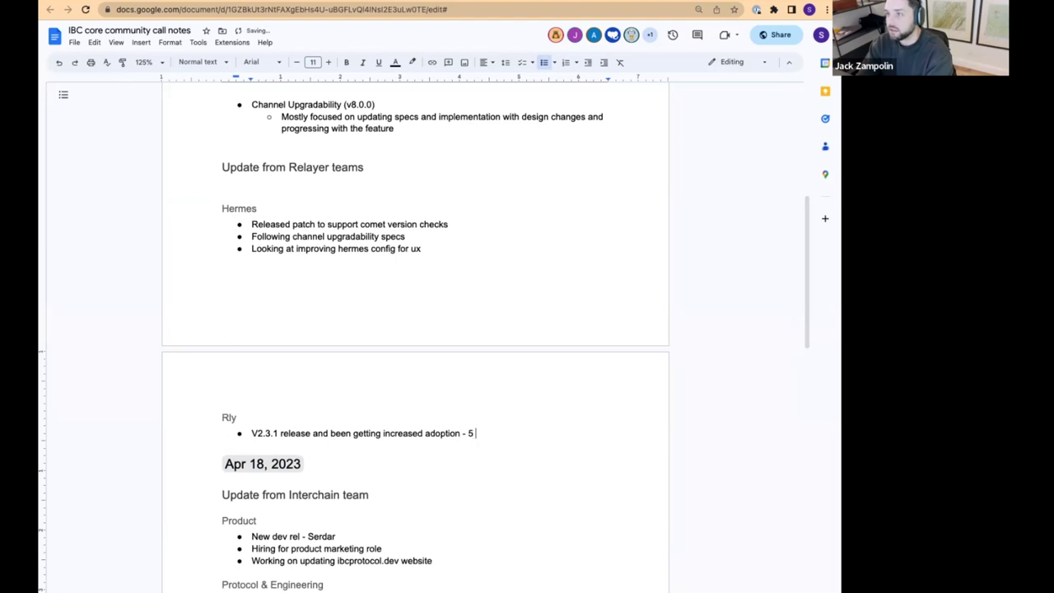
text( new rly)
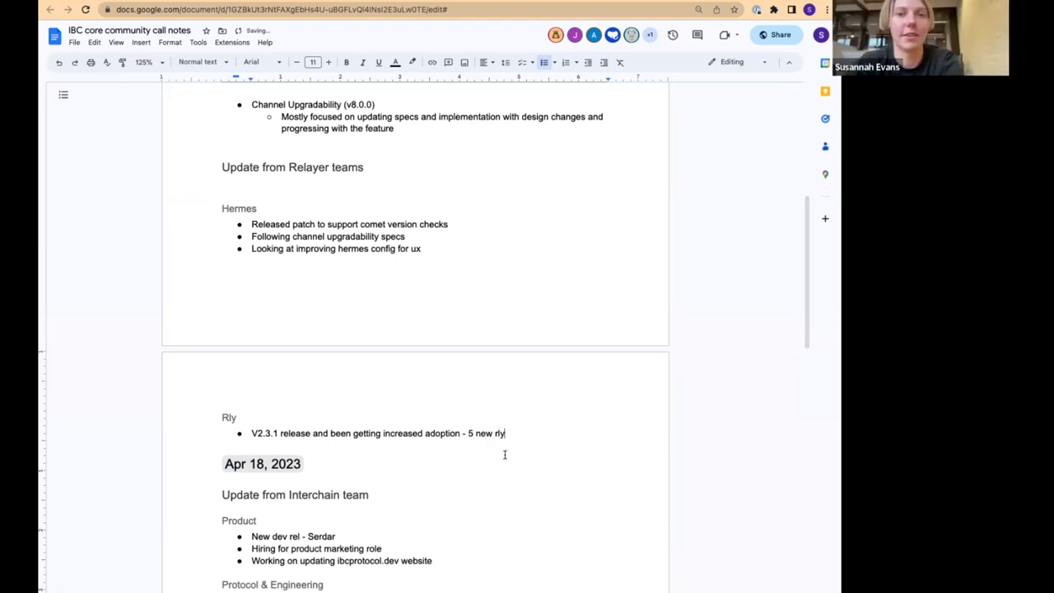
Copy the "Other updates or topics" heading from the Apr 18, 2023 notes to below the Rly bullet in the May 2, 2023 notes
scroll(536, 461, down, 10)
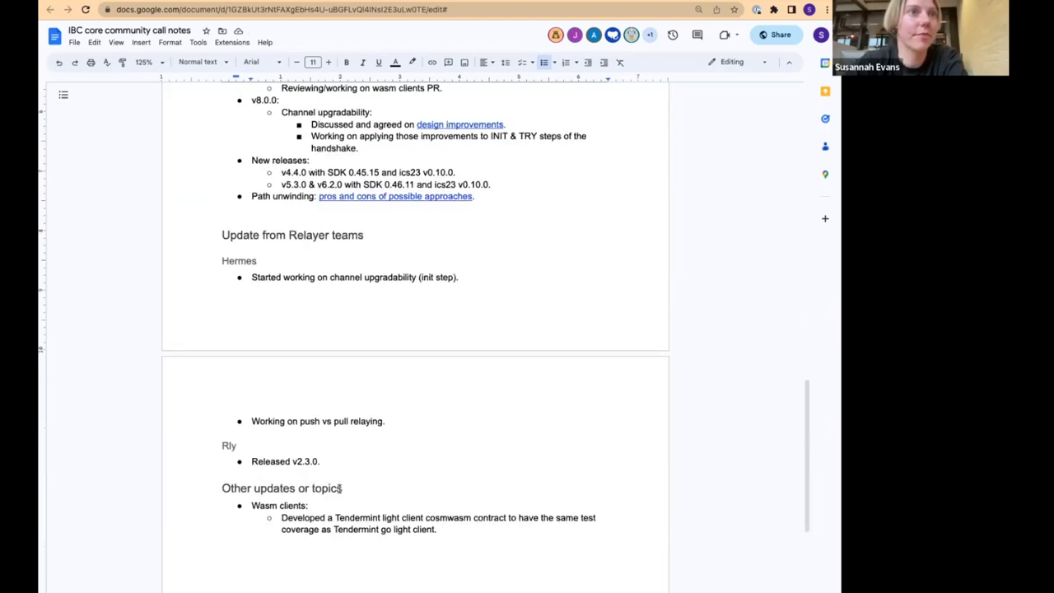
drag(341, 489, 221, 486)
key(ctrl+c)
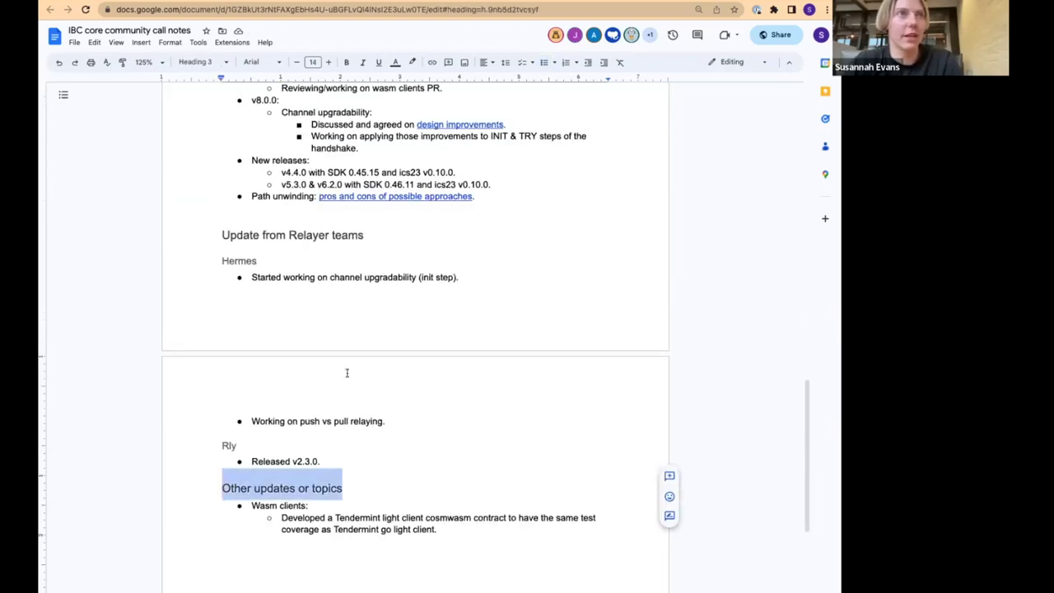
scroll(346, 373, up, 10)
scroll(347, 372, up, 3)
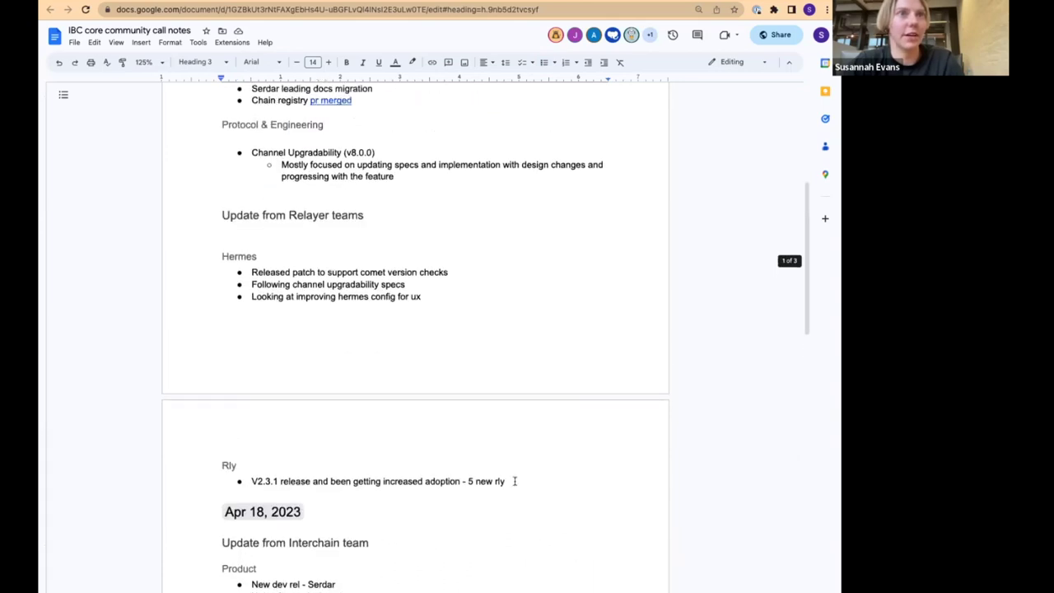
click(506, 480)
key(Return)
key(Return)
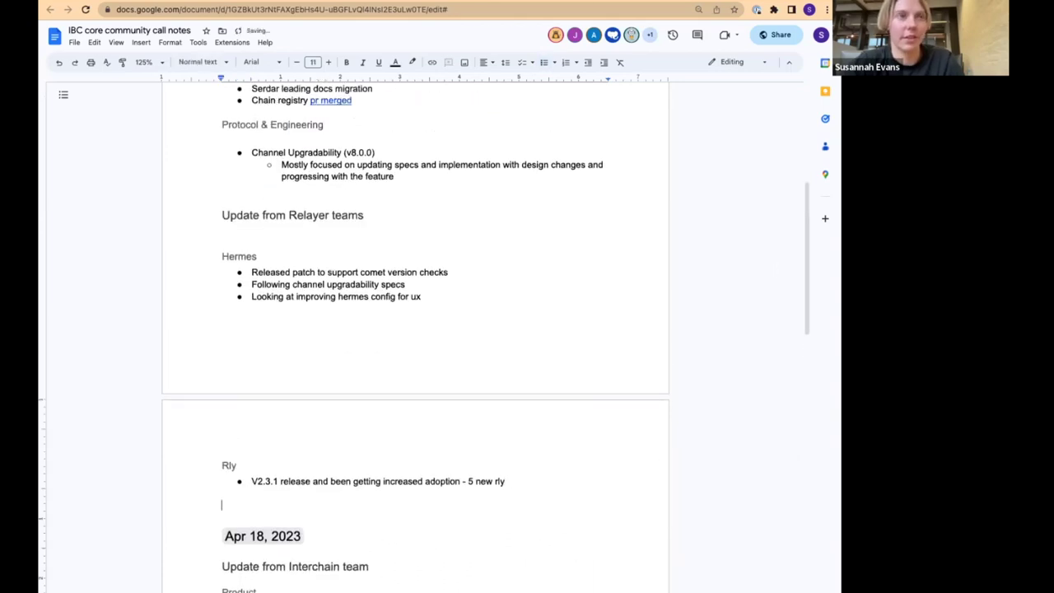
key(ctrl+v)
scroll(491, 494, down, 2)
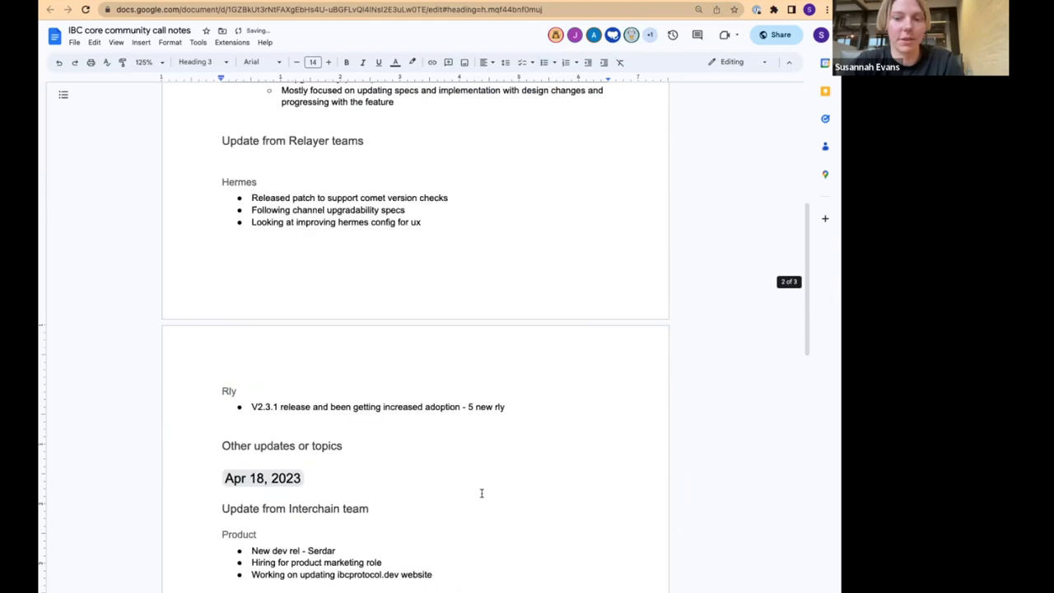
Add a bullet under Other updates or topics reading "Agoric will soon be releasing vaults for IST - planned for a May release"
key(Return)
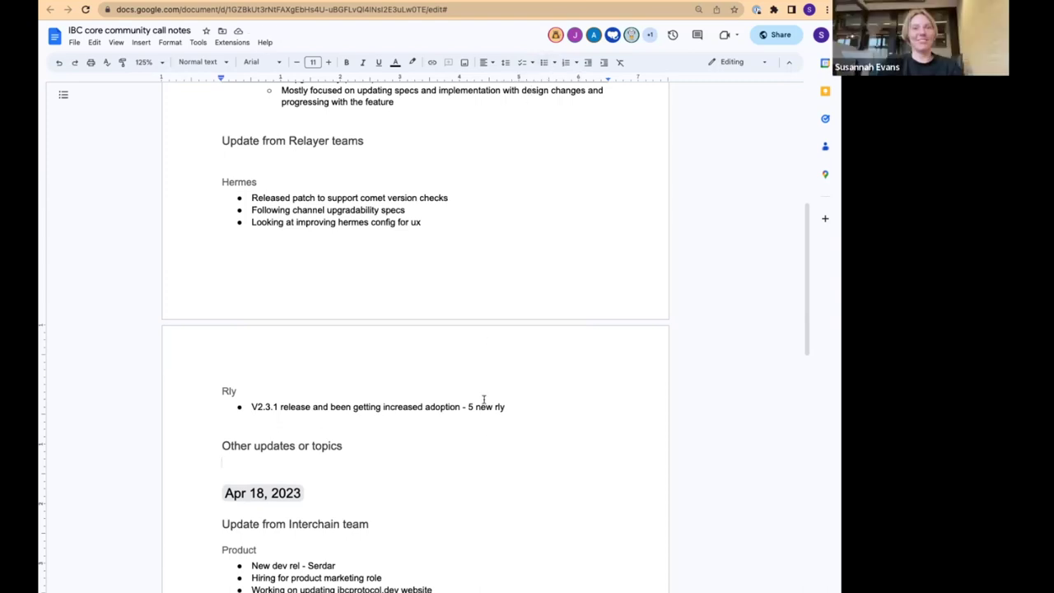
scroll(488, 399, up, 1)
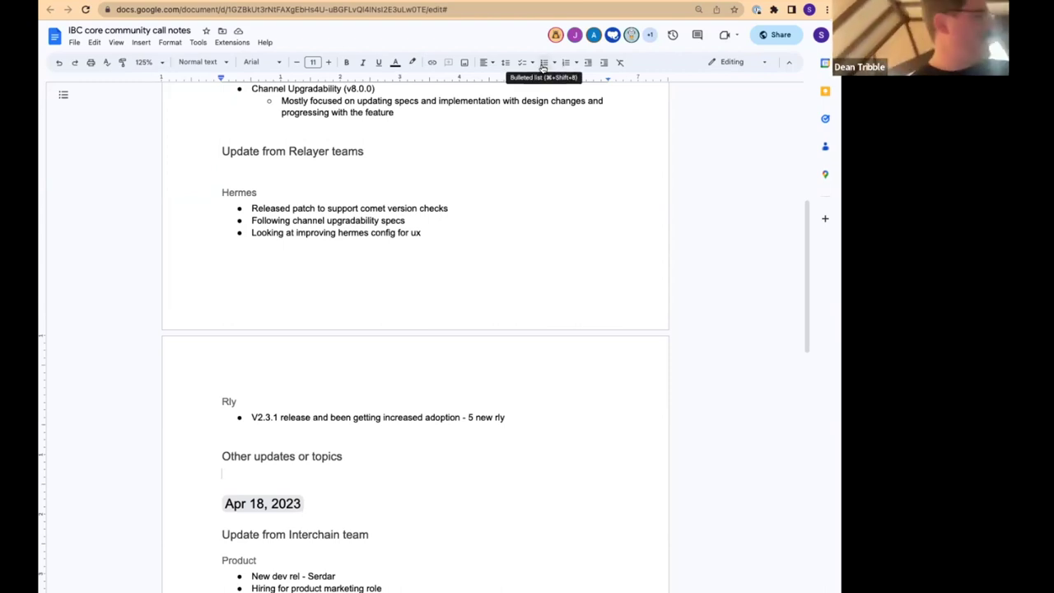
click(543, 64)
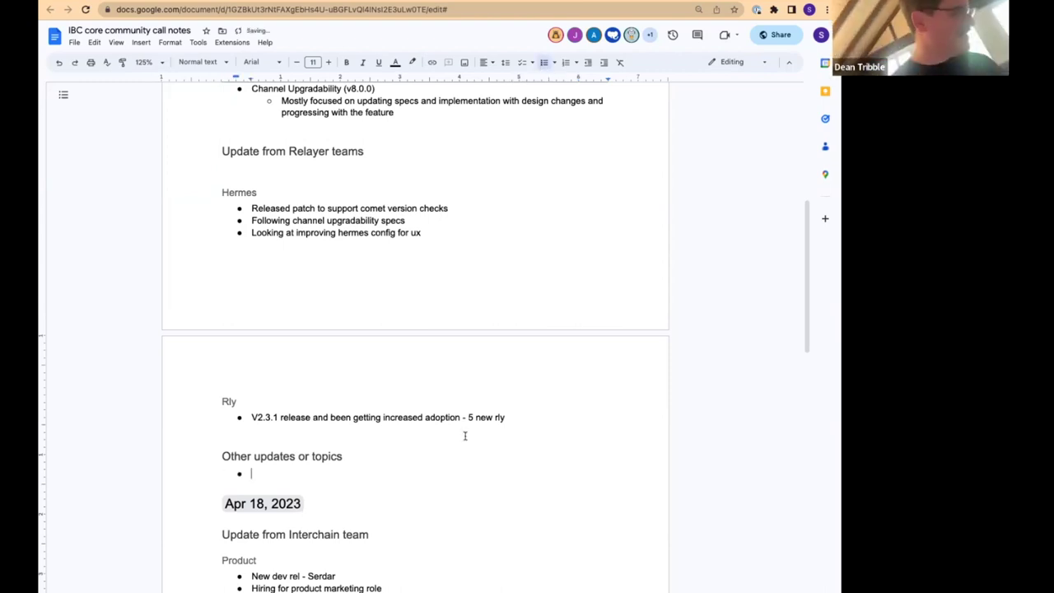
text(Agoric )
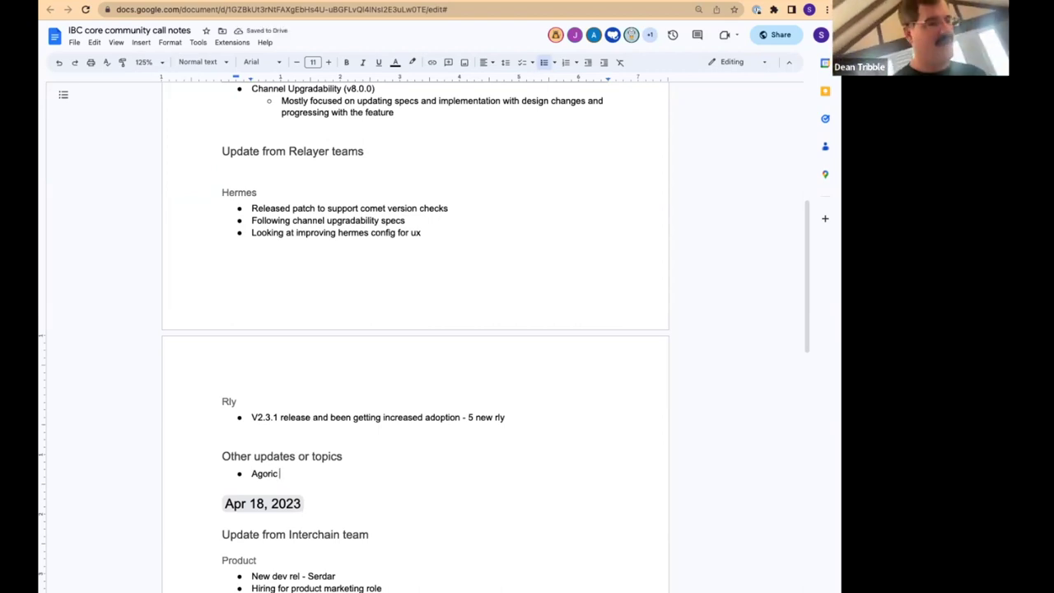
text(will soon )
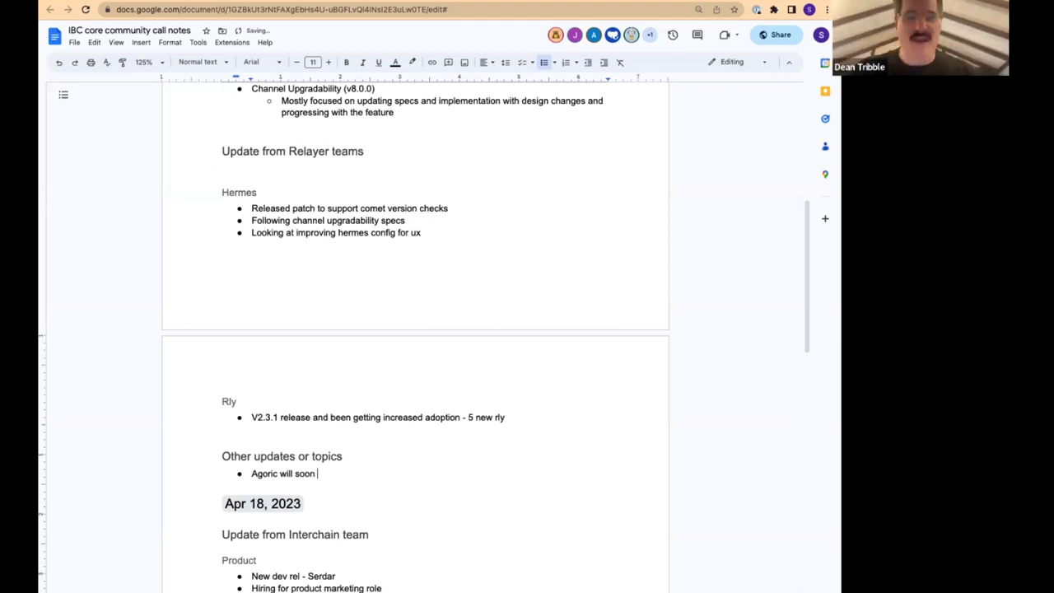
text(be releasing vaults for IST)
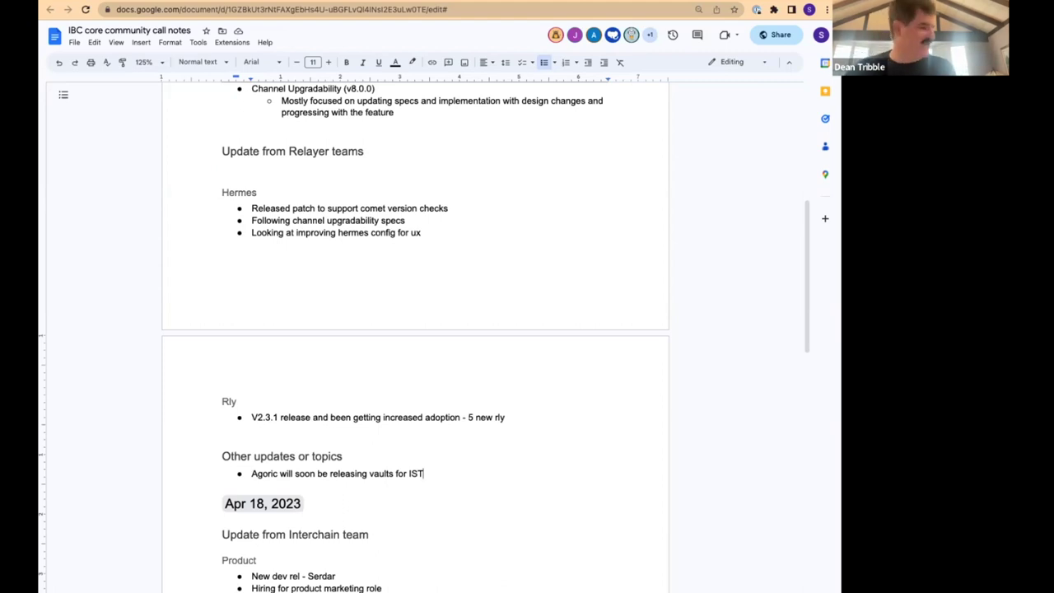
text(- planned for)
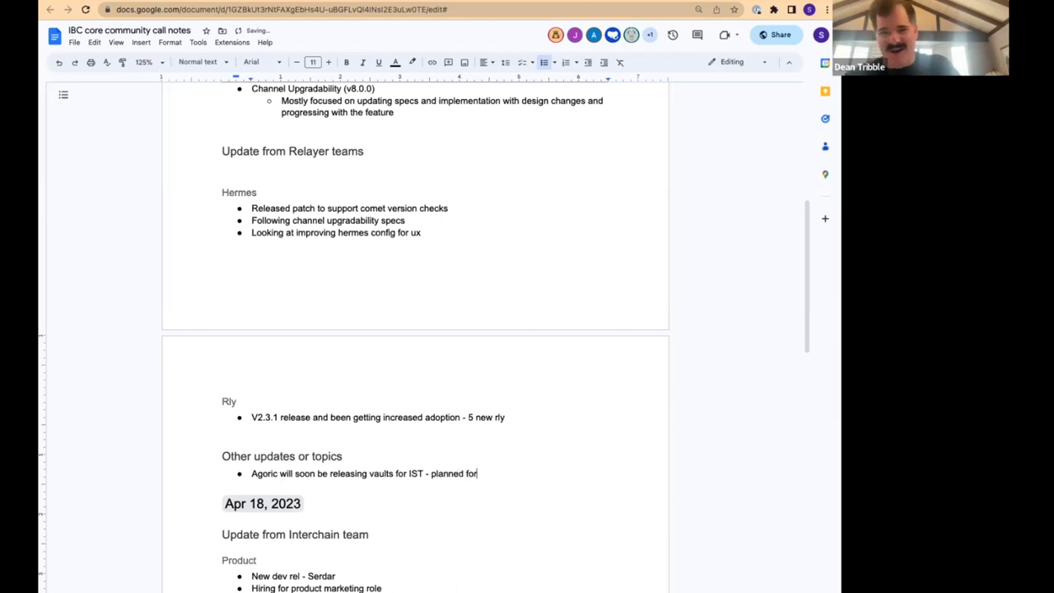
text( a May release)
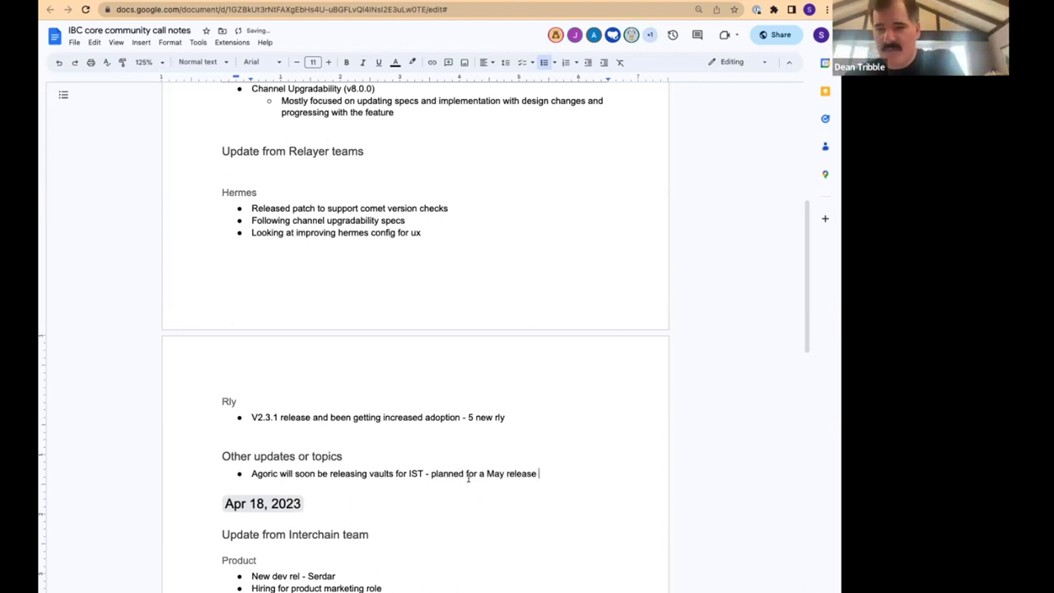
key(BackSpace)
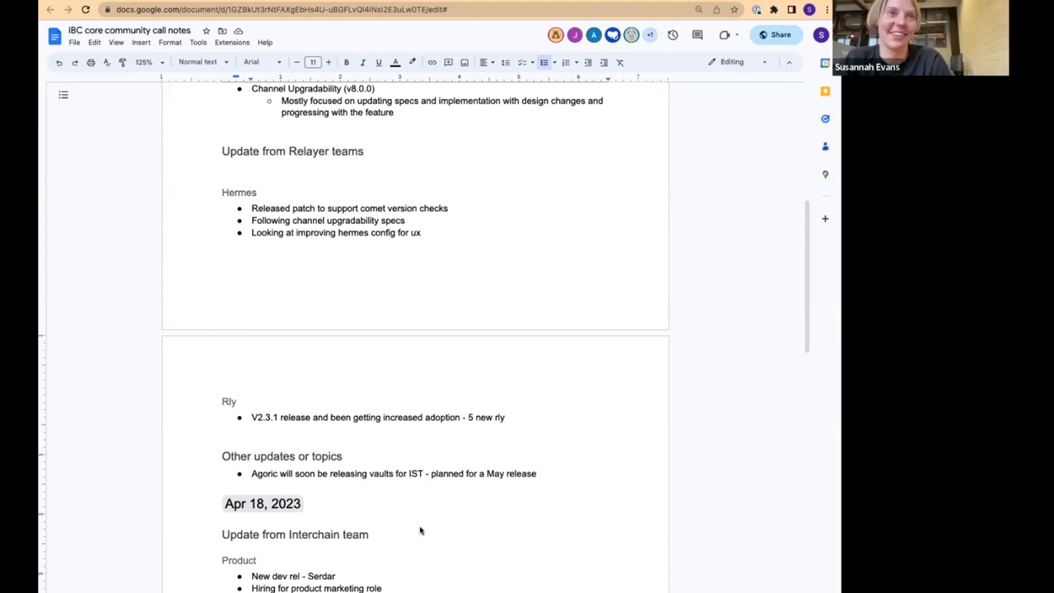
Start a second bullet under Other updates or topics reading "ADR 008 for EVM being worked on with Evmos and"
click(546, 477)
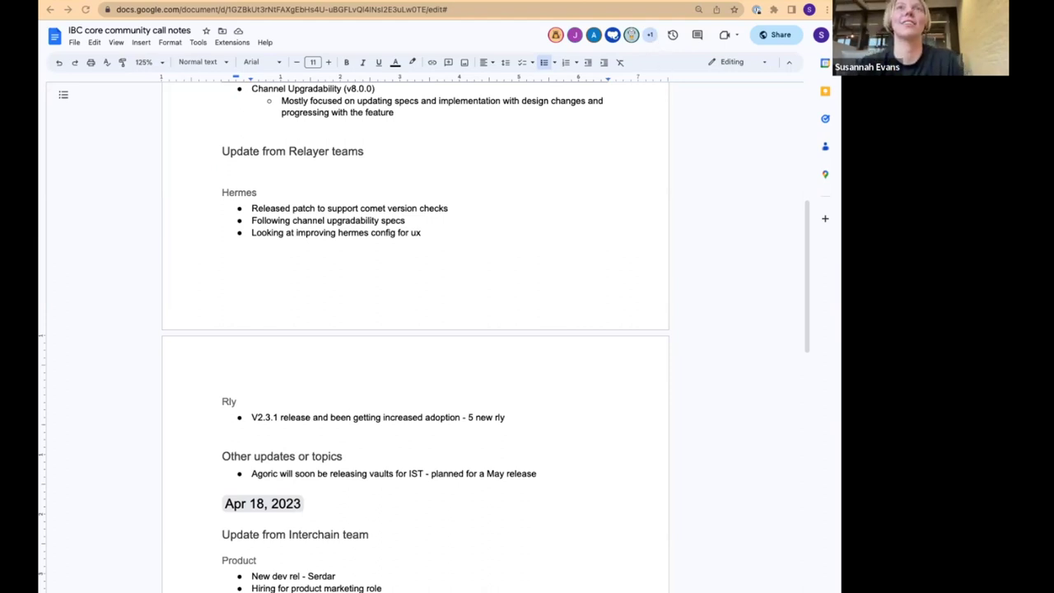
click(538, 474)
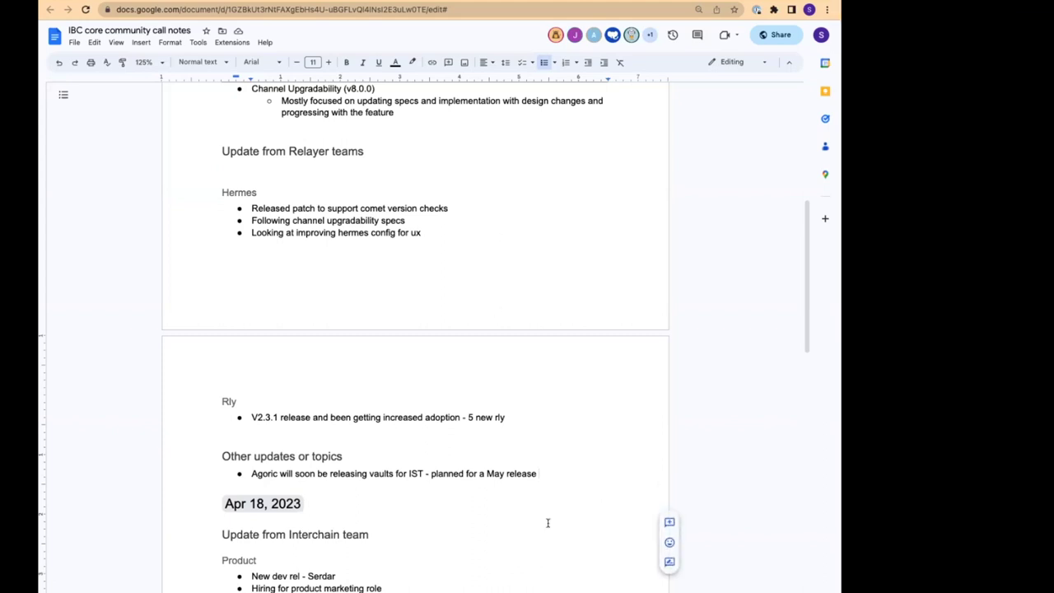
click(539, 473)
key(Return)
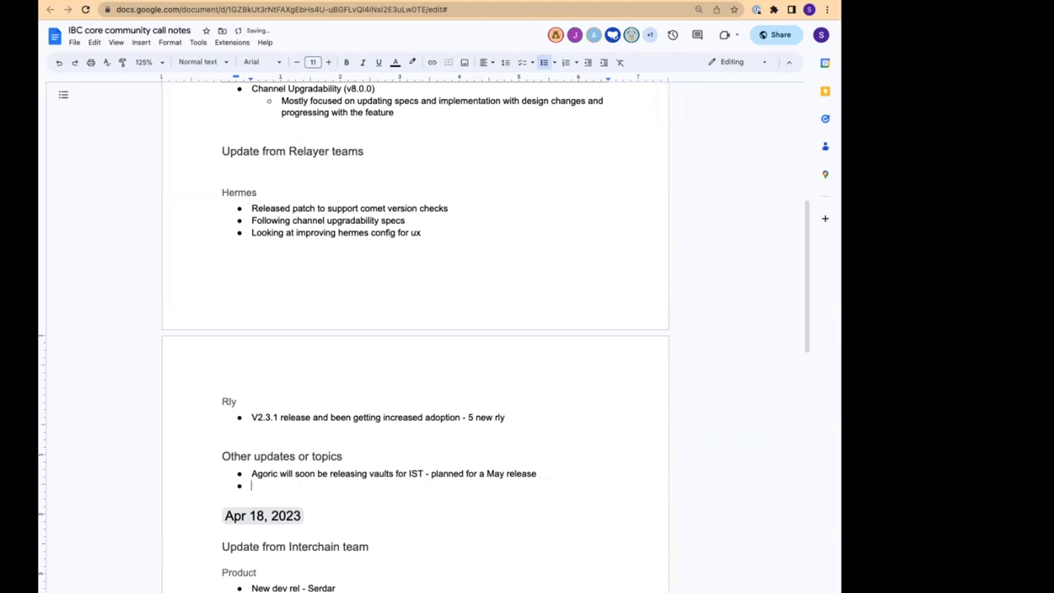
text(ADR 008 for EVM being w)
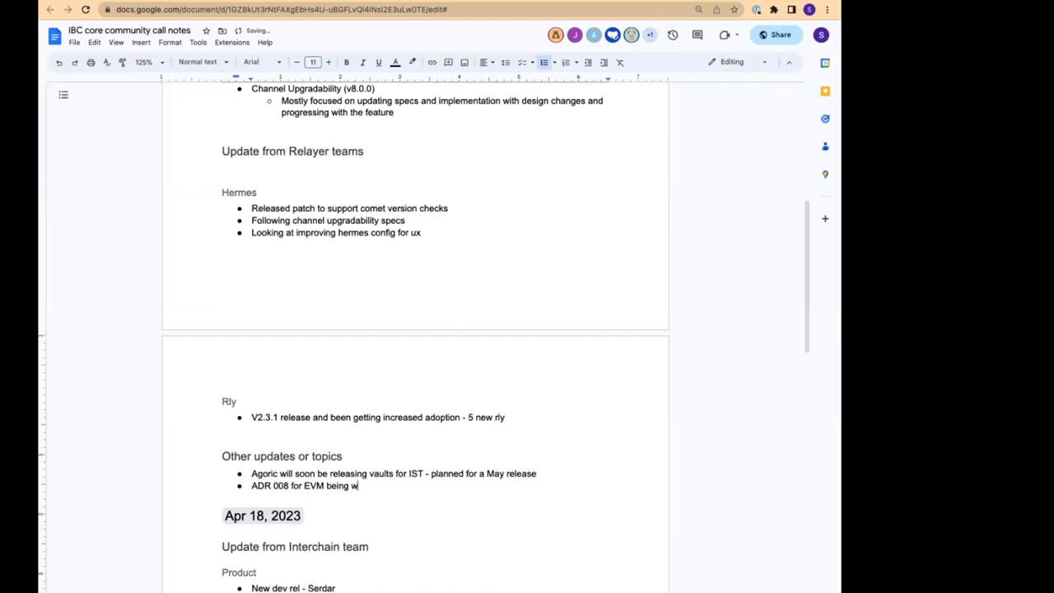
text(orked on with EVm)
key(BackSpace)
key(BackSpace)
text(vmos and )
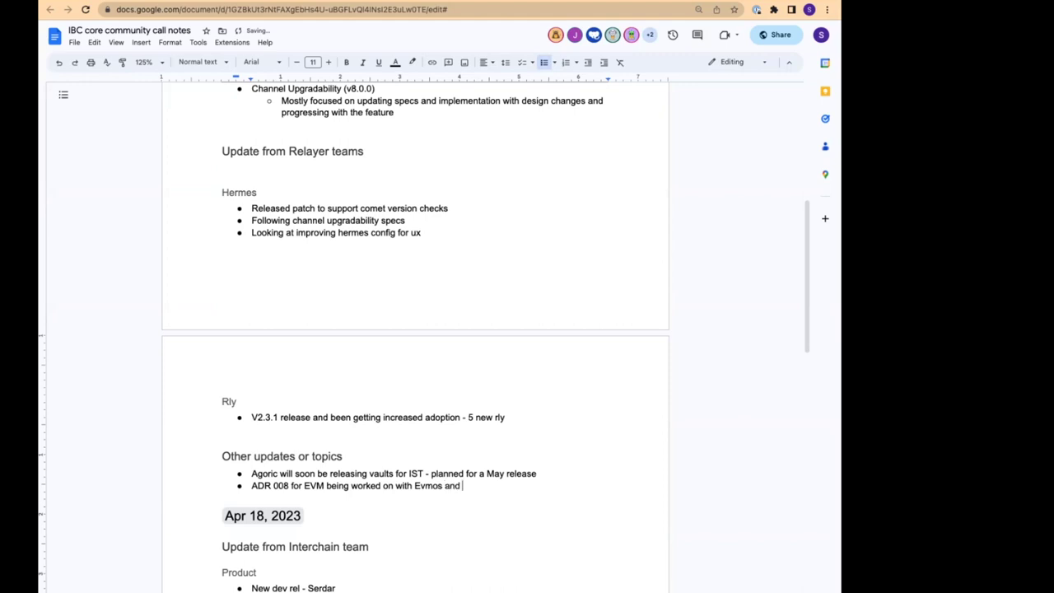
Append to the ADR 008 bullet the contributor's first name and "from confio gave some suggestions for cosmwasm contract callbacks improvements"
text(Alex from confio gave some suggestions )
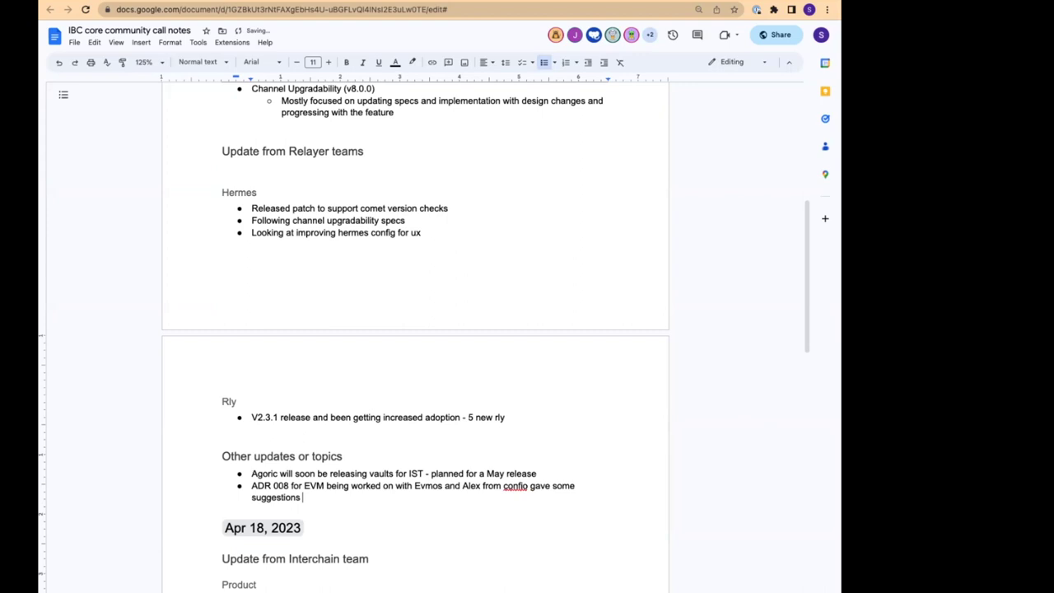
text(for)
text( cosmwasm contrac)
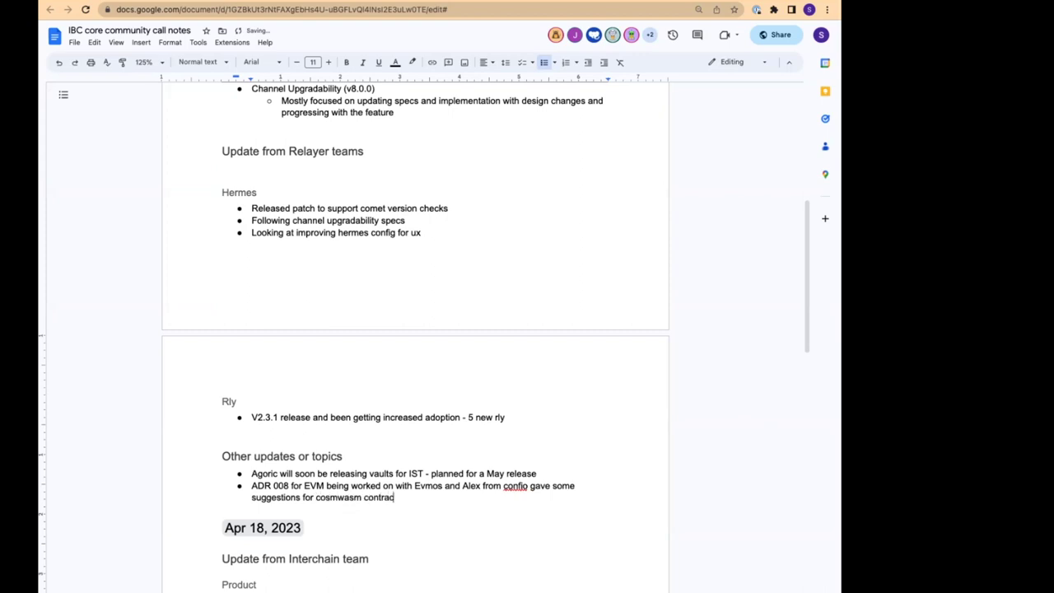
text(t callbacks improvements)
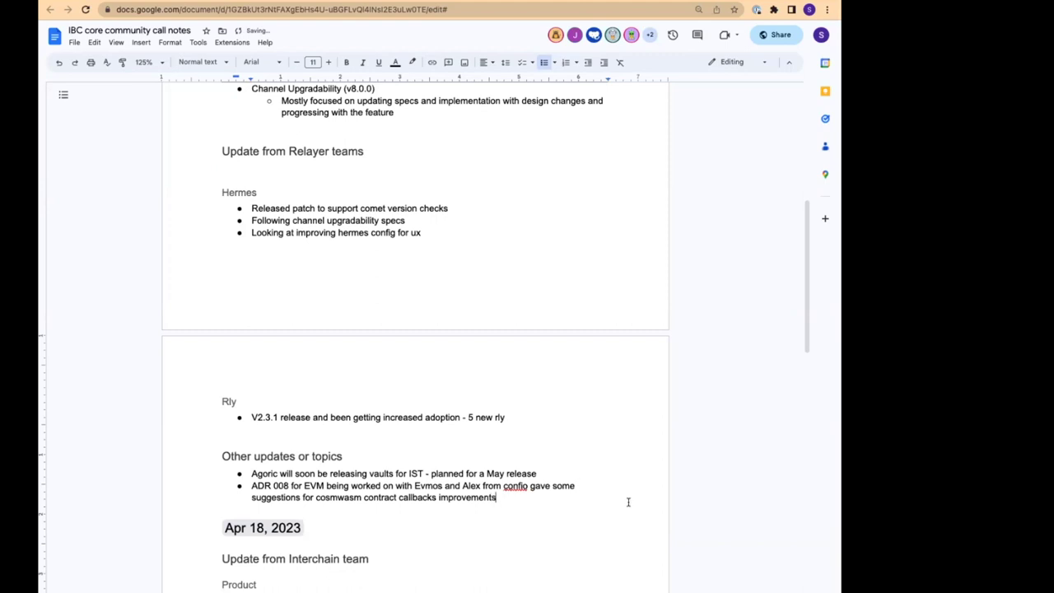
Capitalize the company name in the ADR 008 bullet so it reads "Confio"
click(505, 486)
key(BackSpace)
text(C)
click(501, 497)
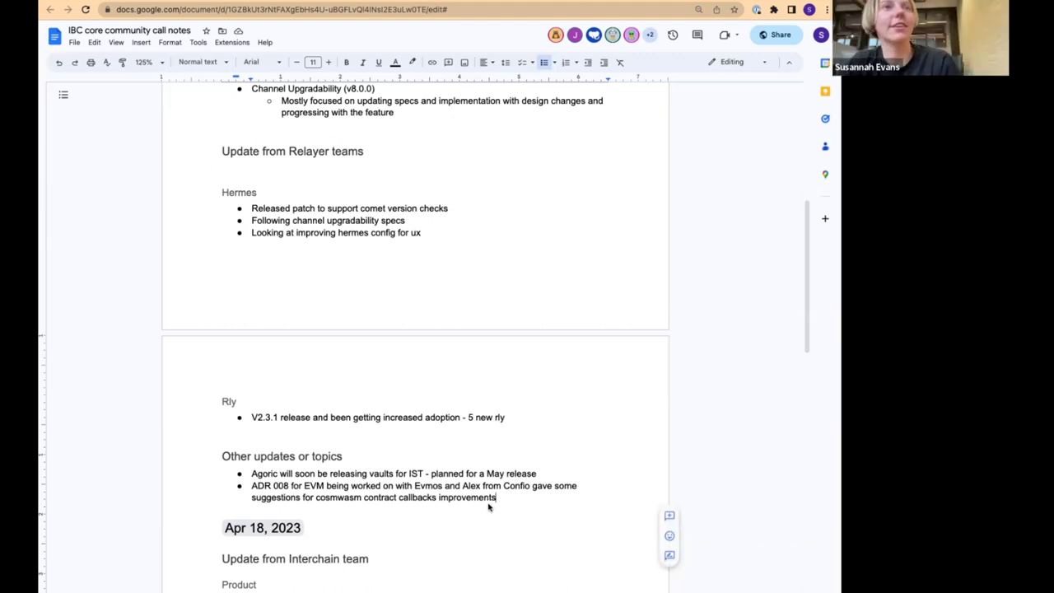
Add a third bullet under Other updates or topics reading "IBC Summit - demo of hello world message Eth2 and wasmd chain over ibc connection"
scroll(491, 453, up, 3)
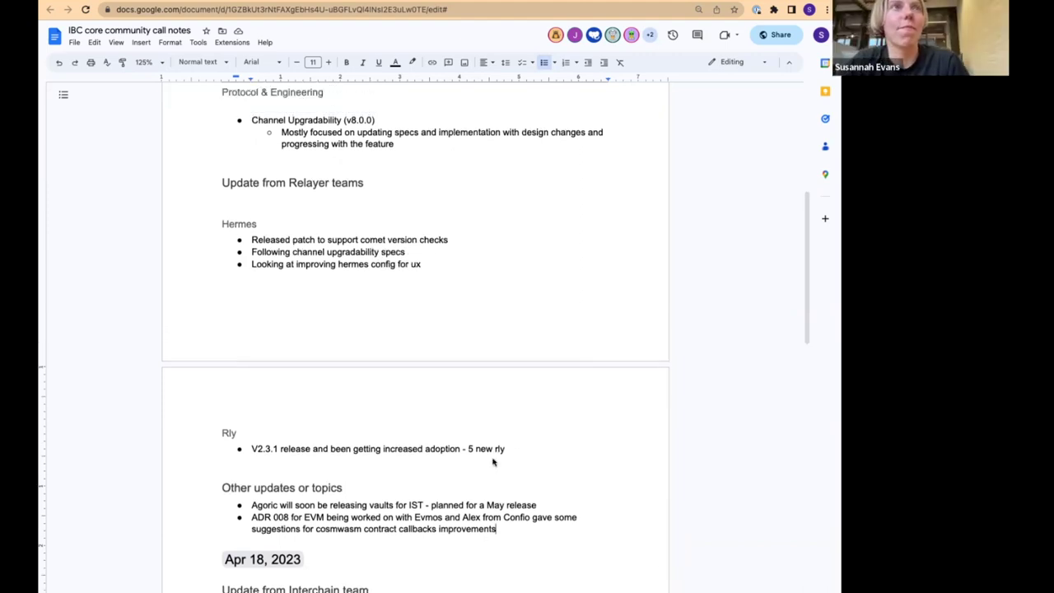
scroll(492, 461, down, 5)
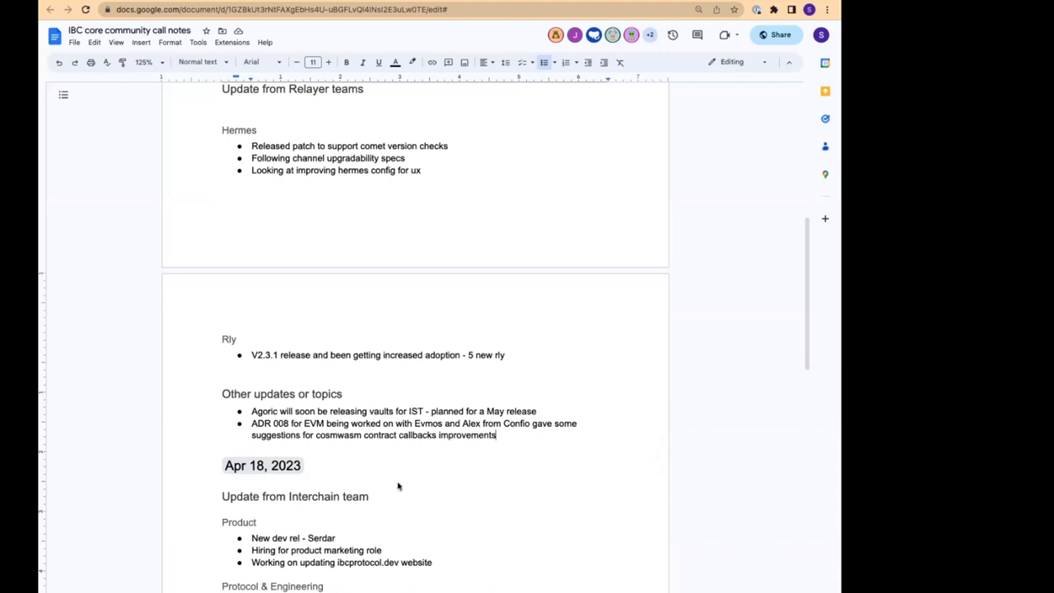
scroll(409, 472, down, 1)
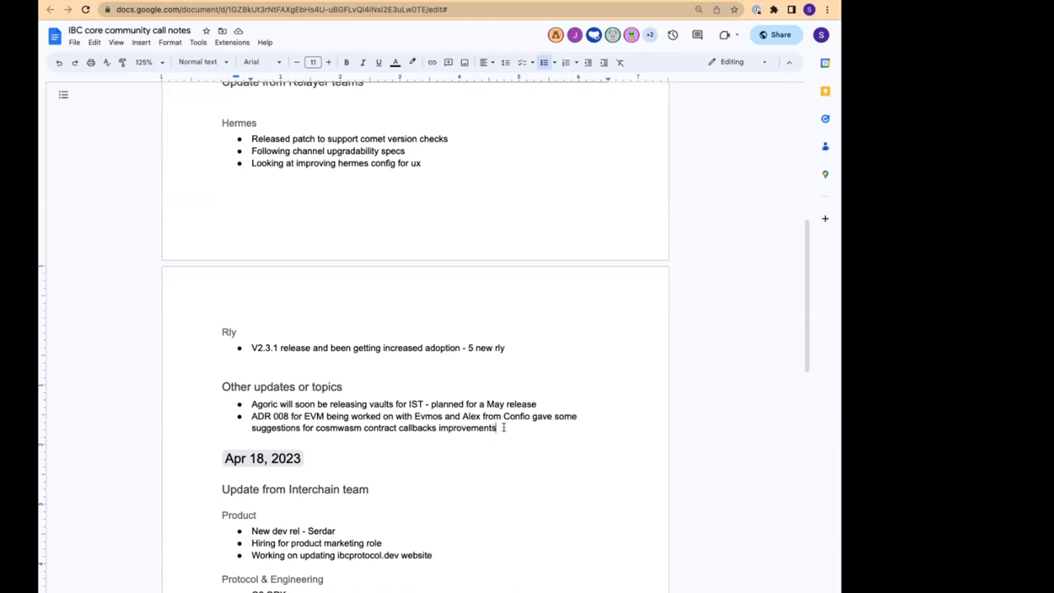
key(Return)
text(IBC S)
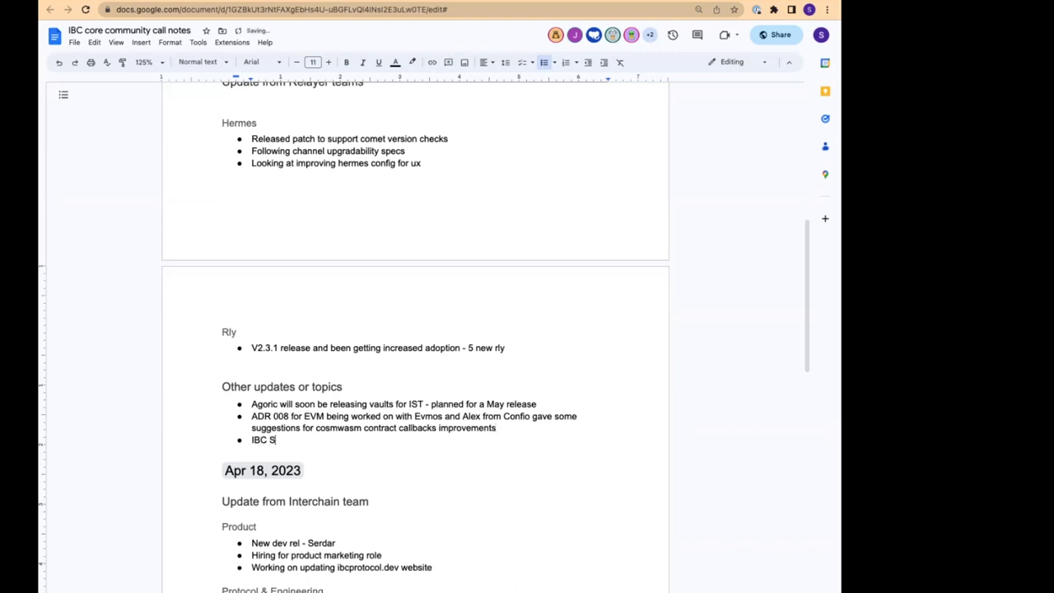
text(ummit - demo of hello wor)
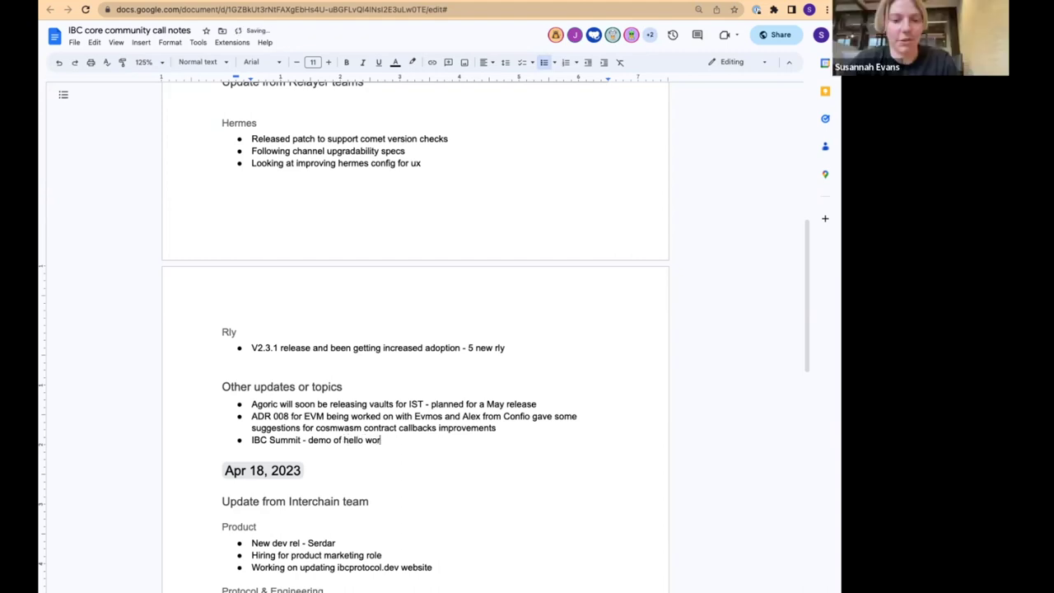
text(ld m)
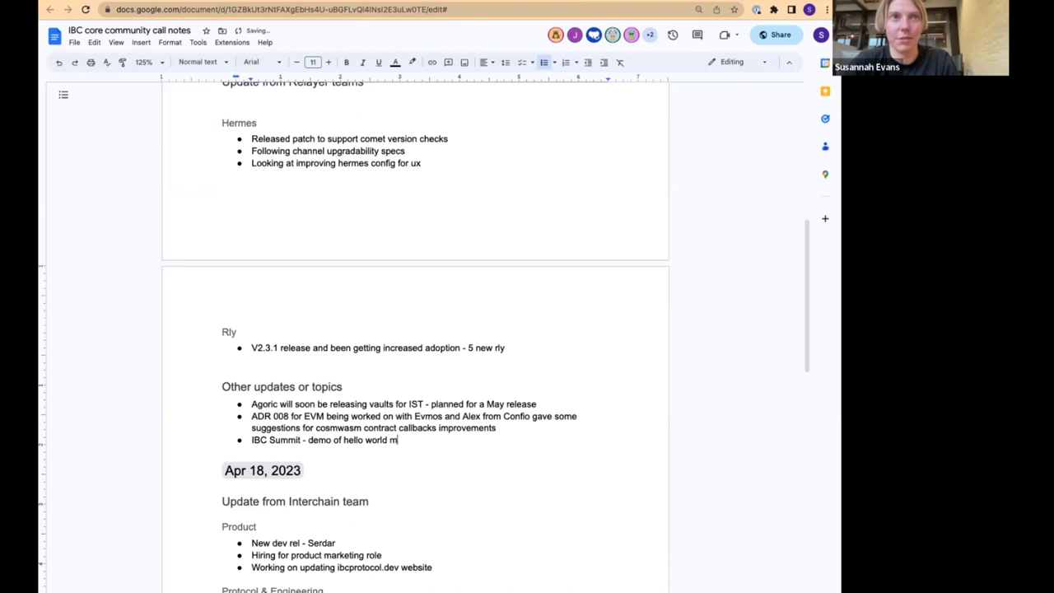
text(essa)
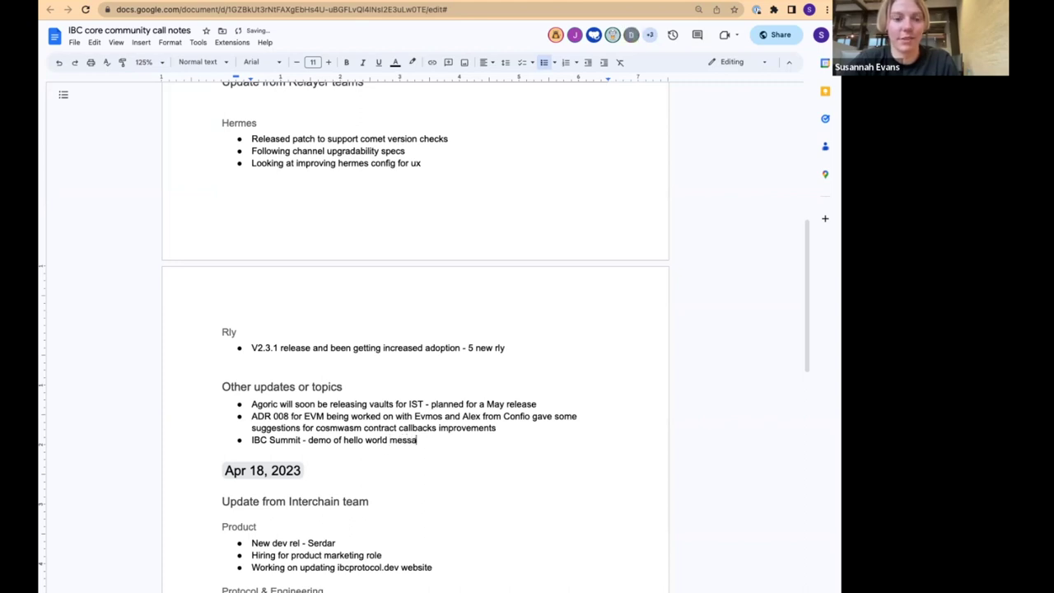
text(ge Eth)
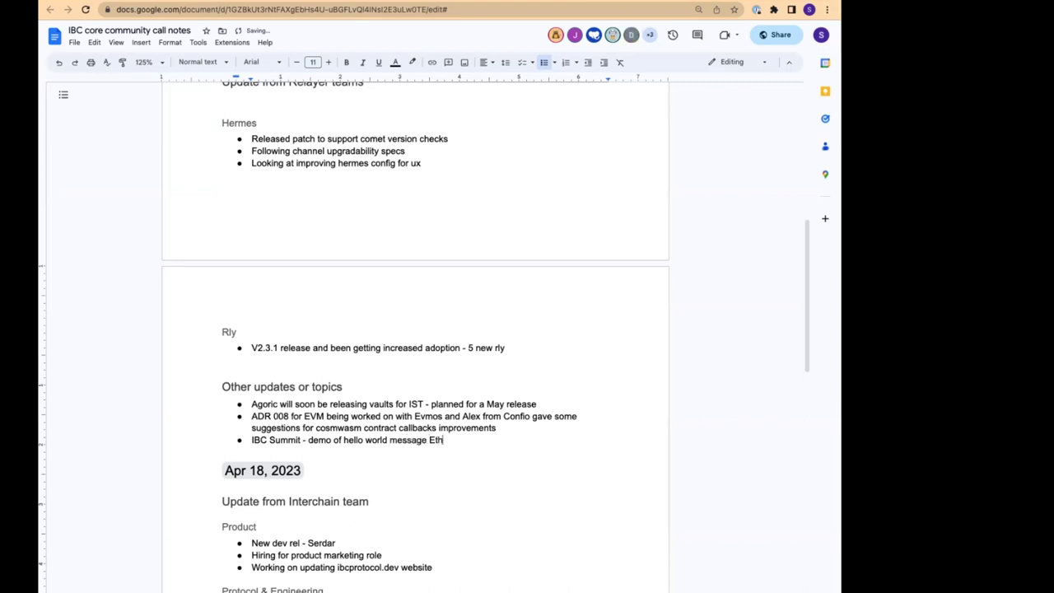
text(2 and wasmd chain over ibc)
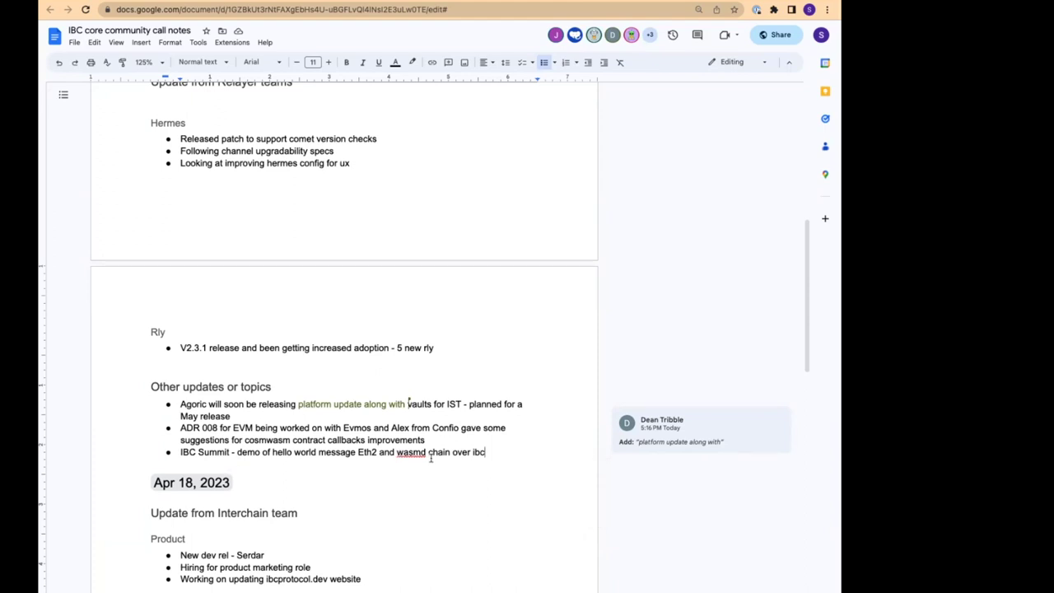
click(492, 454)
text(connection)
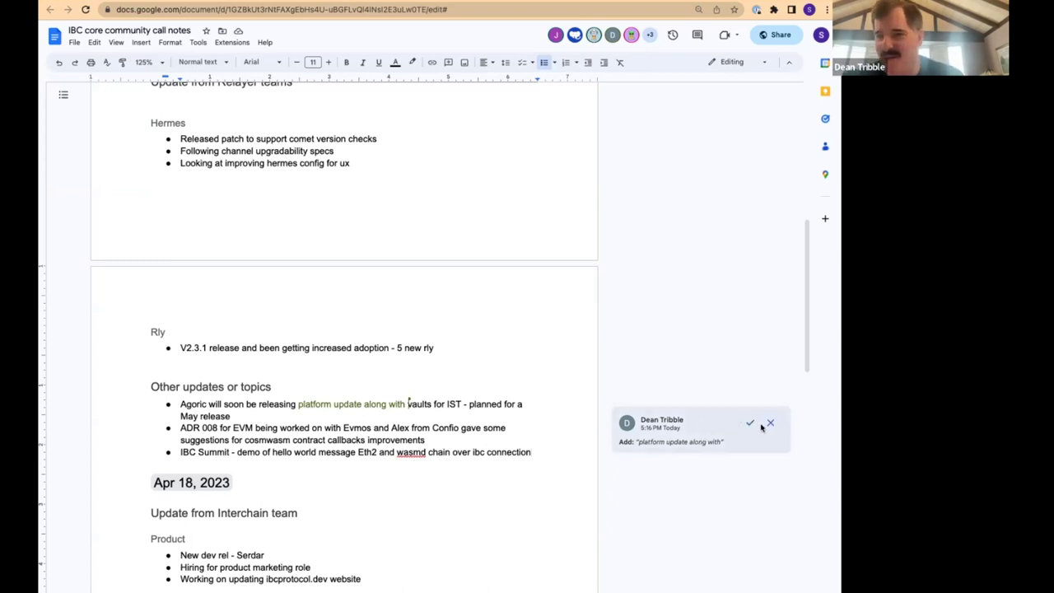
Accept the collaborator's suggestion to add "platform update along with" before "vaults for IST" in the Agoric bullet
click(750, 423)
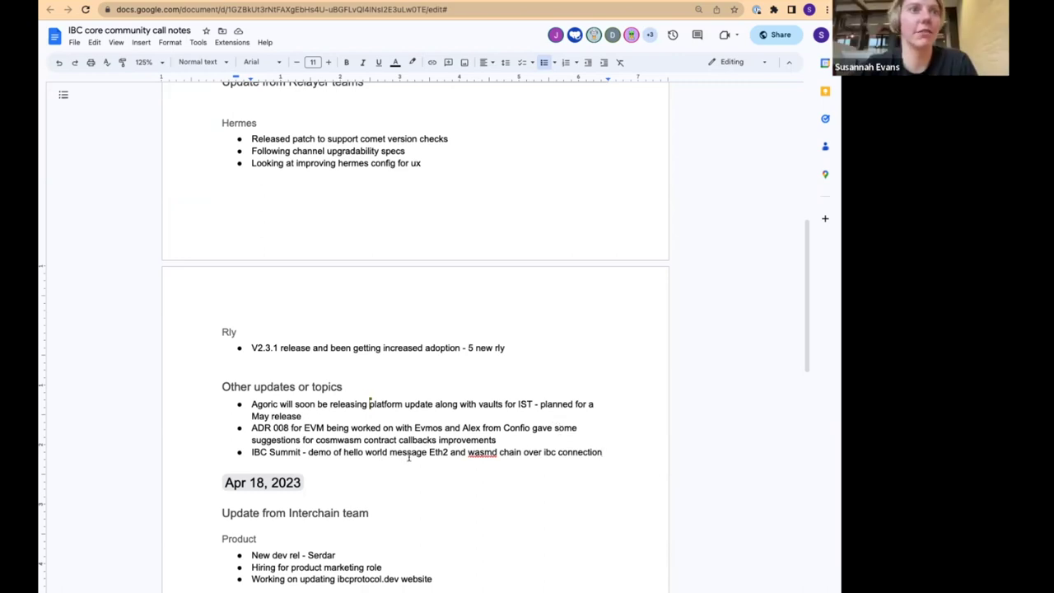
scroll(403, 451, down, 1)
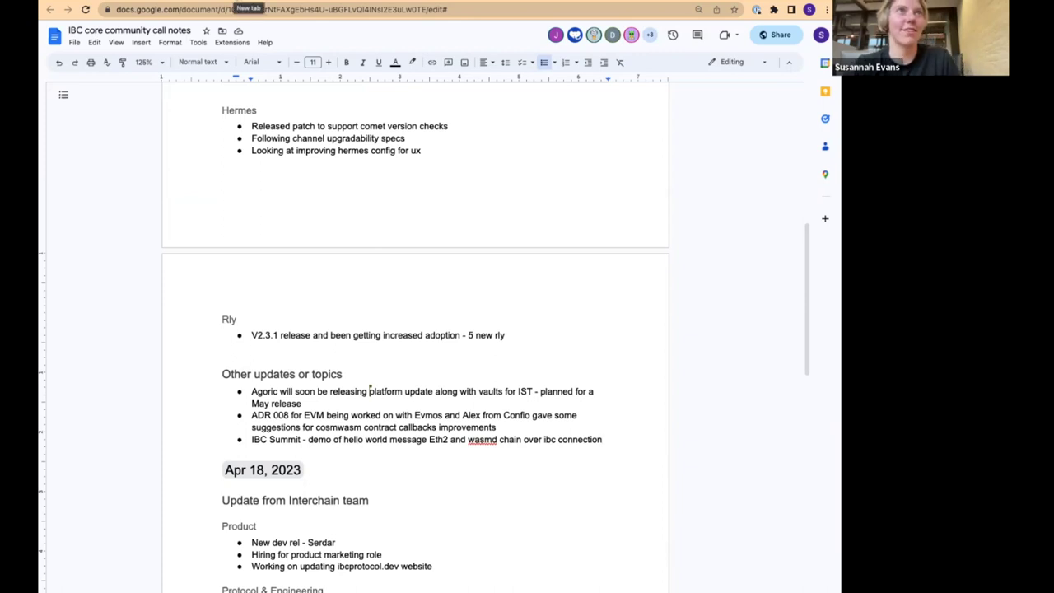
Open the ibcprotocol.dev website alongside the notes and look through its home page, from the introduction to the community and update links
click(247, 0)
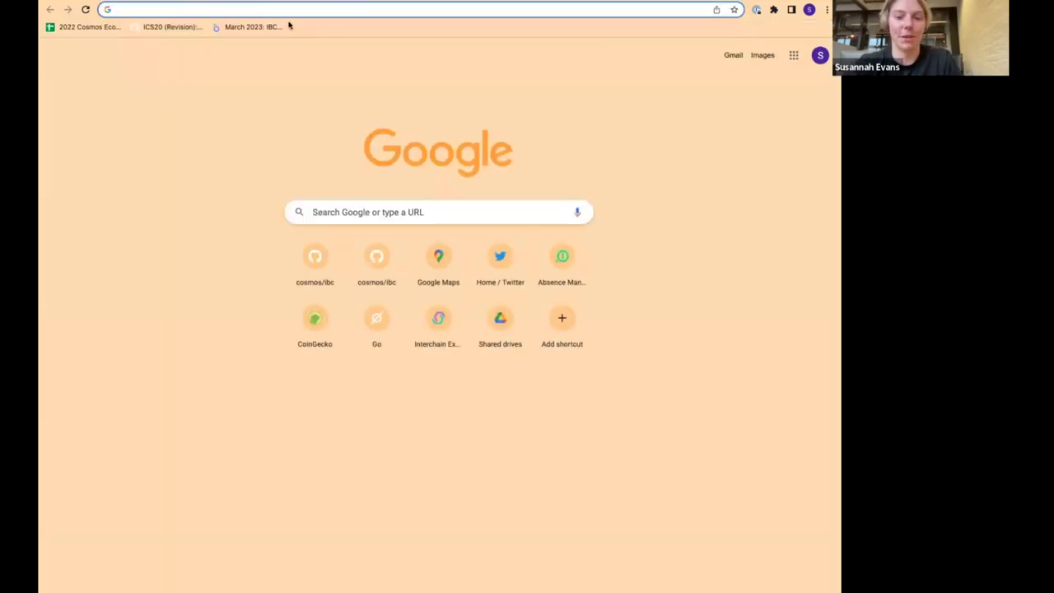
text(ibcprot)
key(Return)
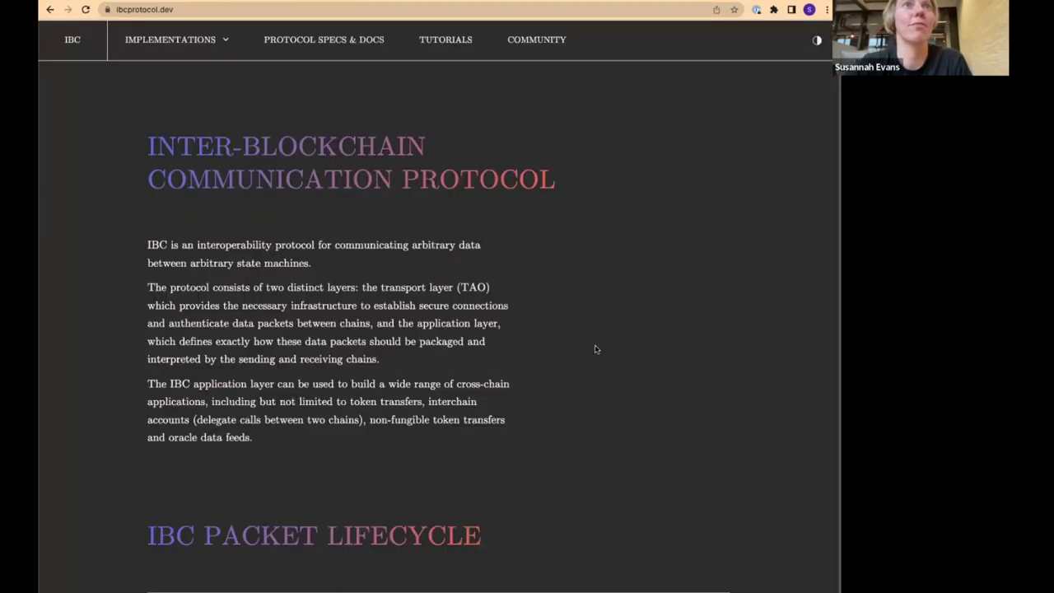
scroll(596, 349, down, 2)
scroll(649, 425, down, 4)
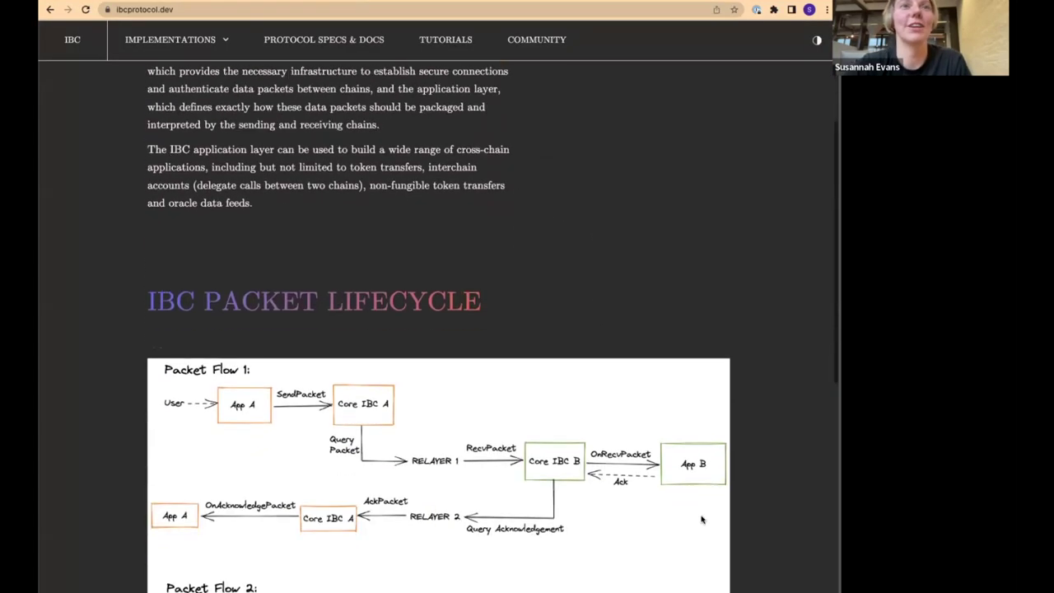
scroll(700, 548, down, 5)
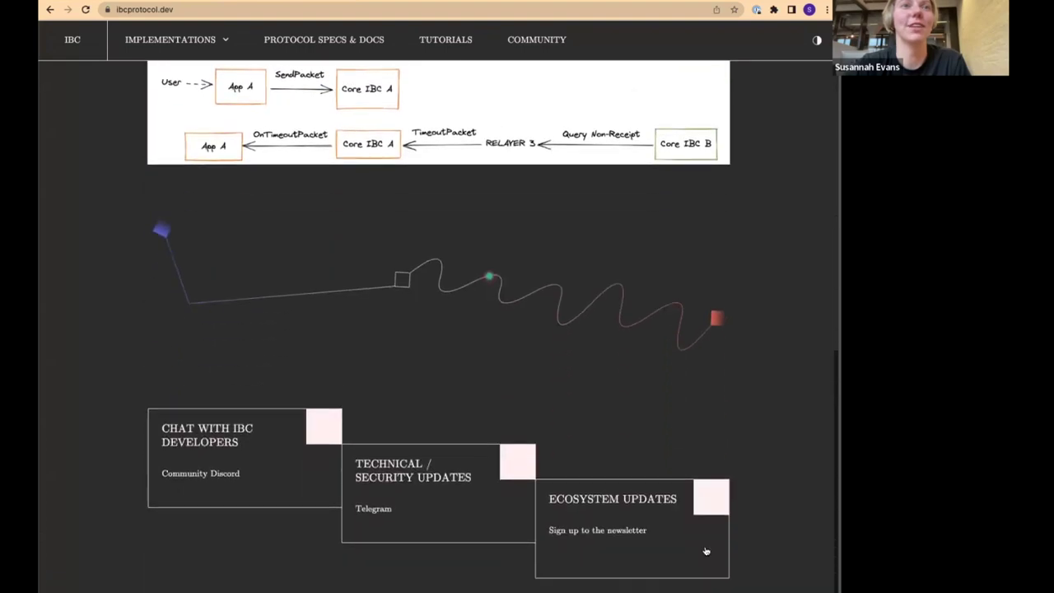
scroll(712, 520, up, 3)
scroll(713, 515, up, 6)
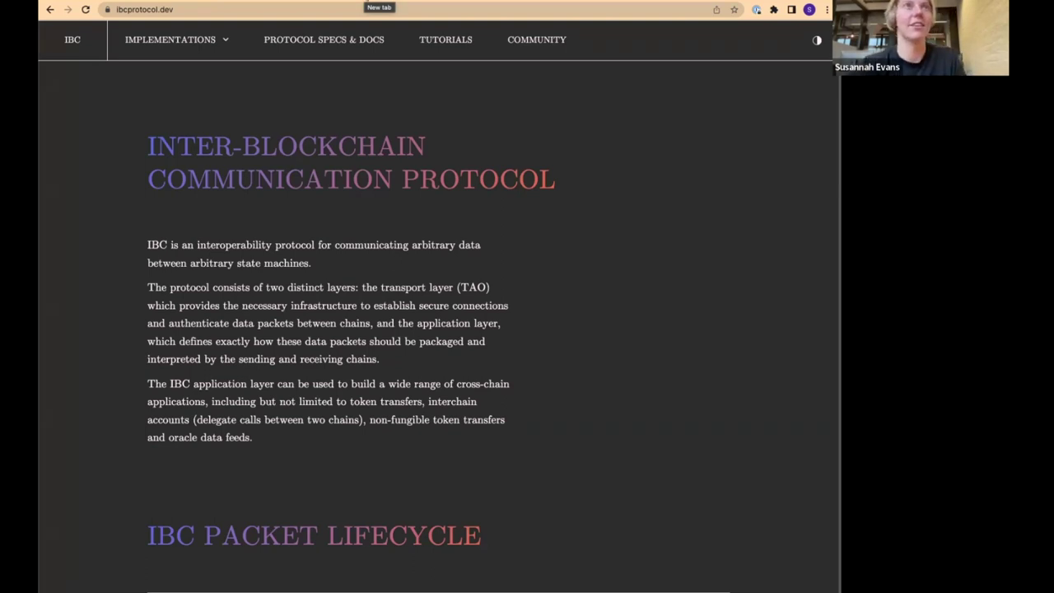
Open osmosis.zone/ecosystem alongside the other pages and filter its project directory to the Wallet category
click(378, 2)
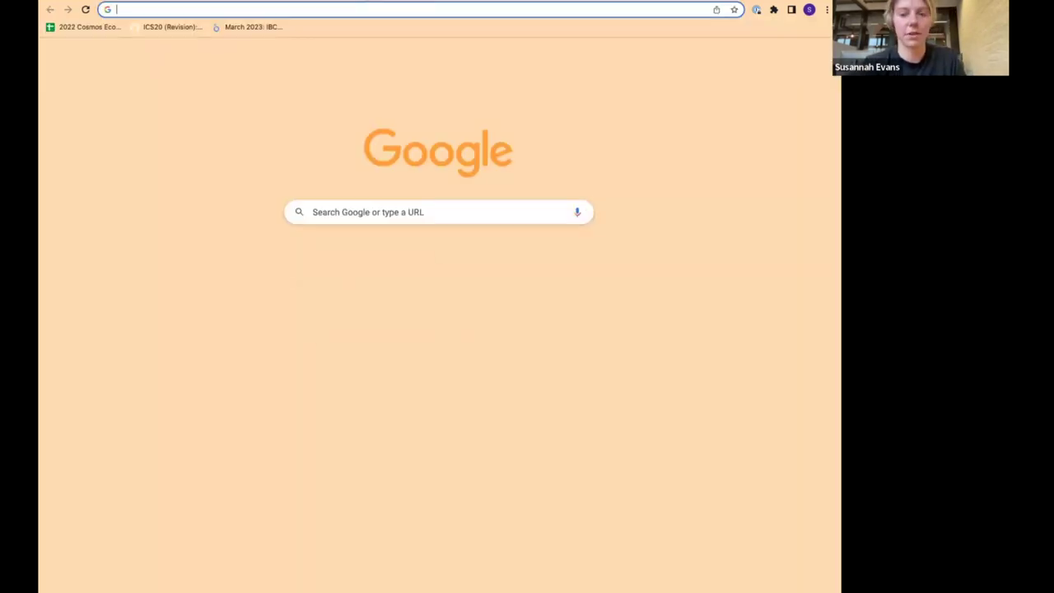
text(osmosis.zone/ecosystem)
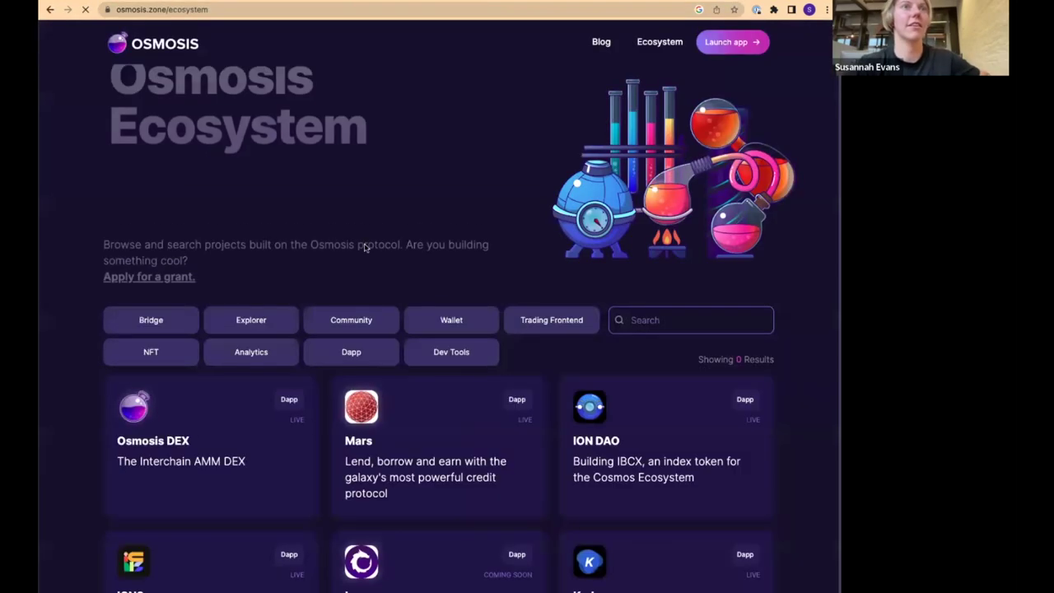
scroll(461, 259, down, 1)
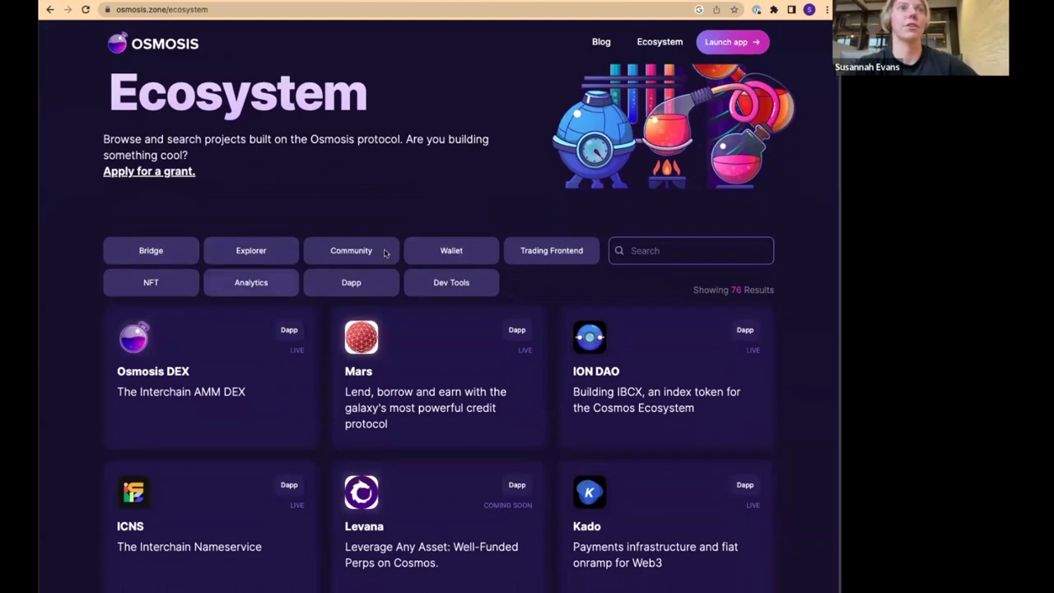
scroll(518, 330, down, 2)
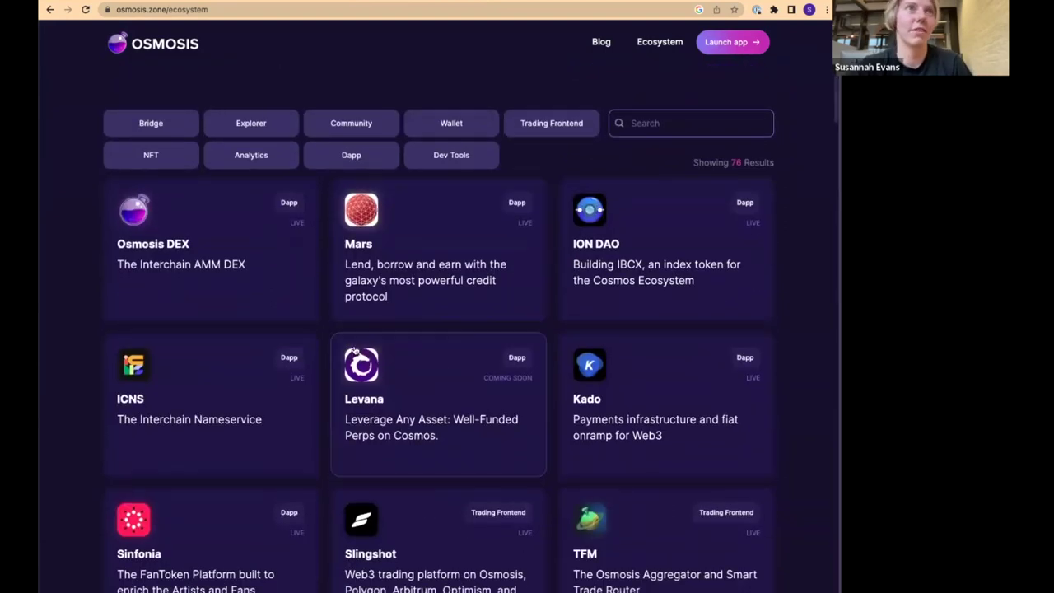
click(451, 123)
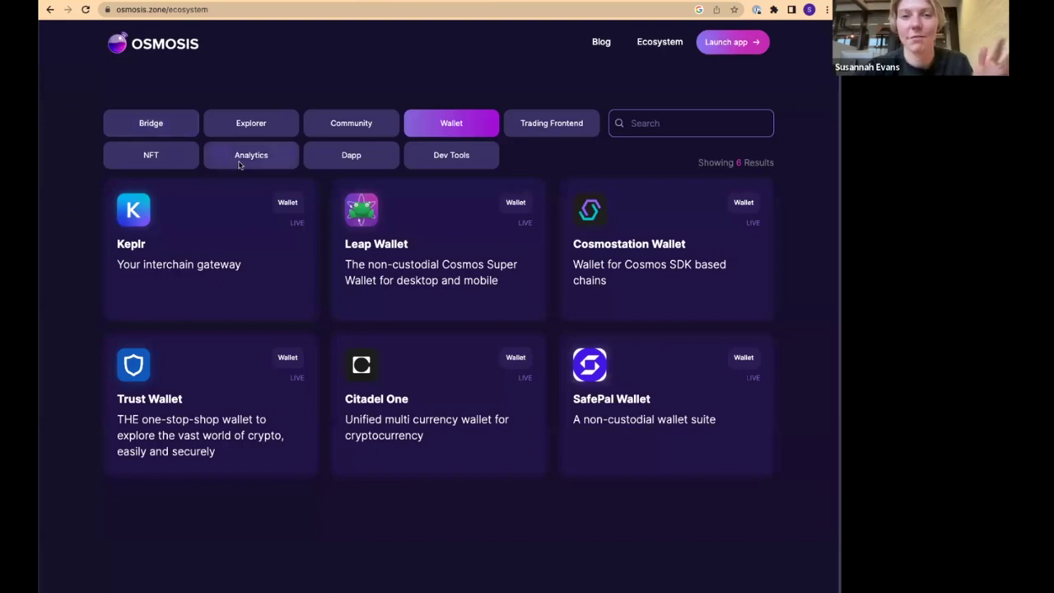
scroll(343, 73, up, 1)
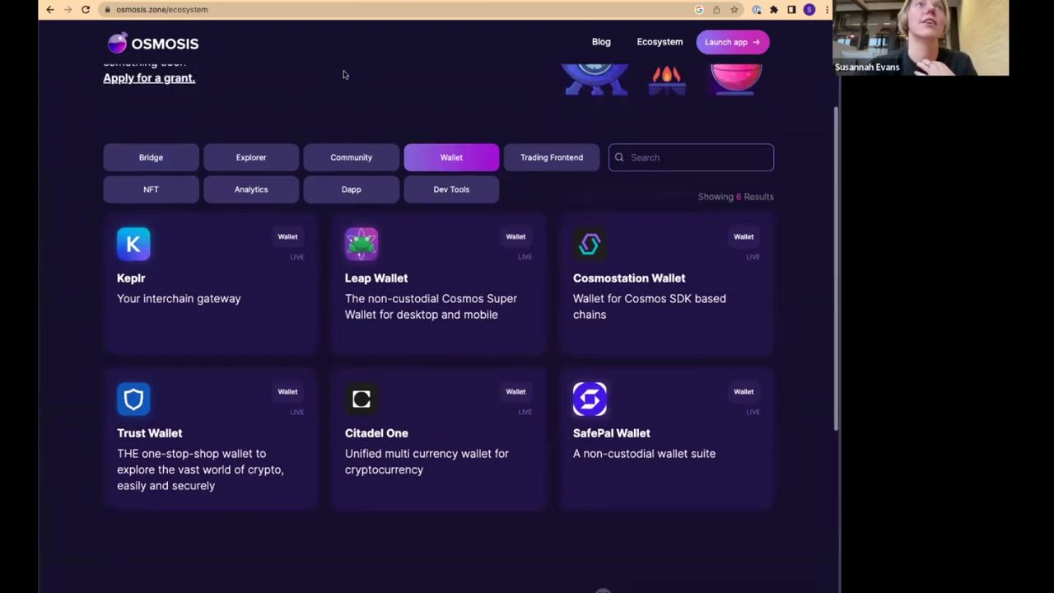
Return to the IBC core community call notes and review the bullets under Other updates or topics
key(ctrl+Tab)
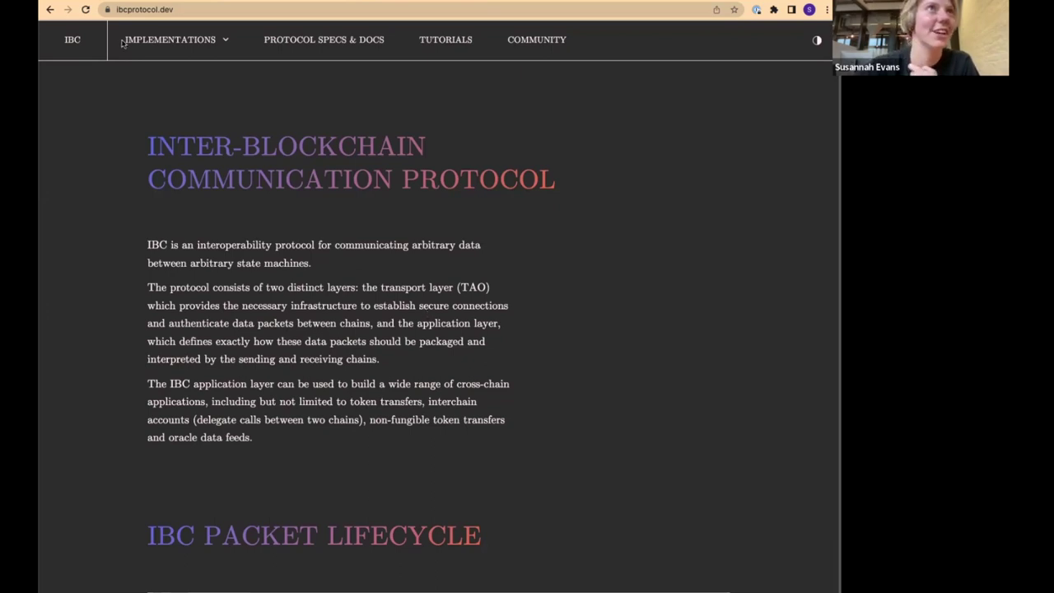
key(ctrl+Tab)
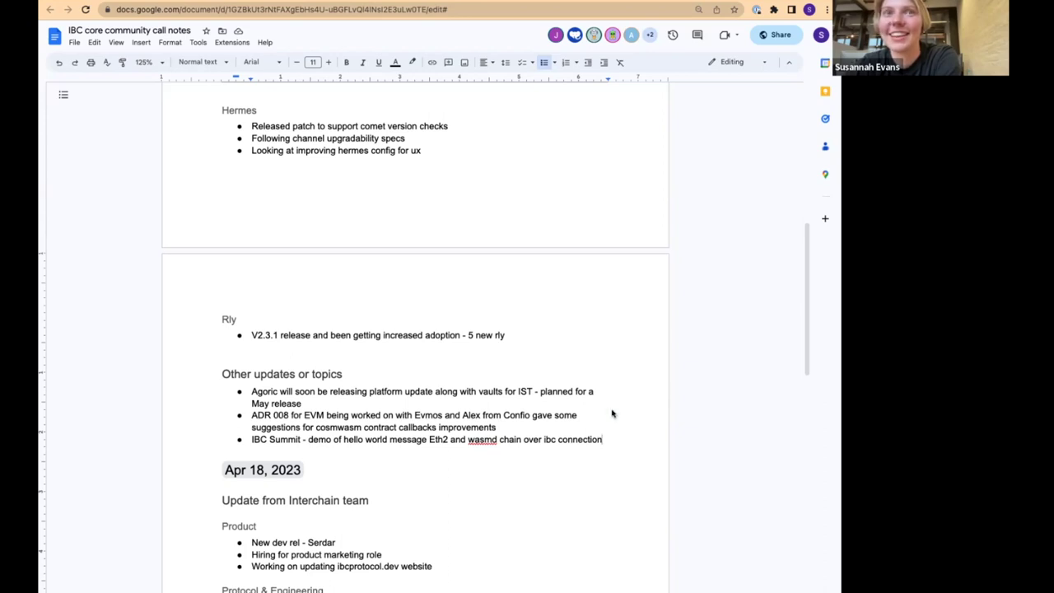
scroll(491, 372, down, 1)
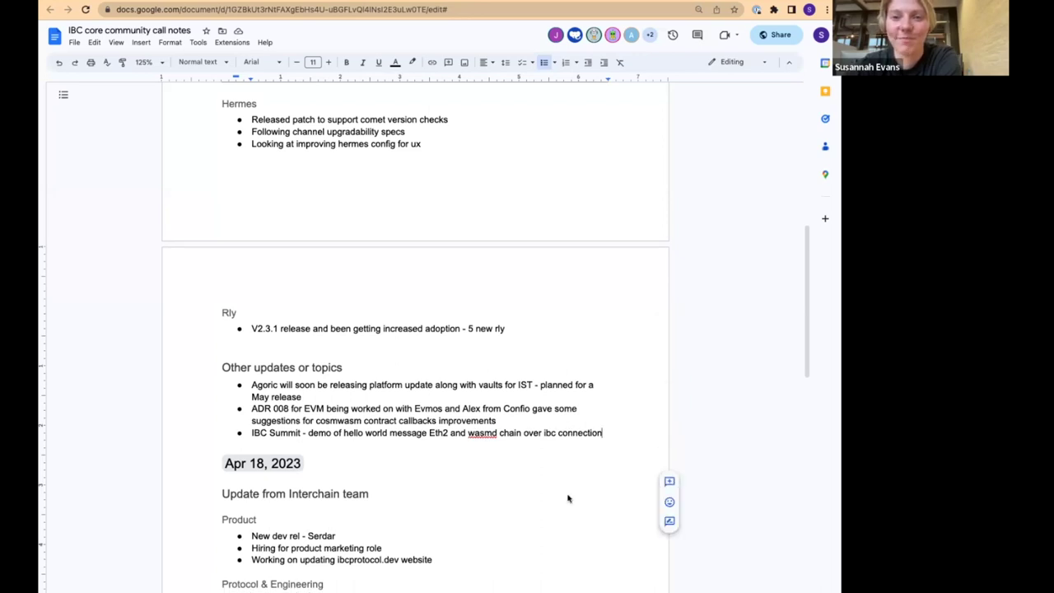
scroll(567, 496, down, 1)
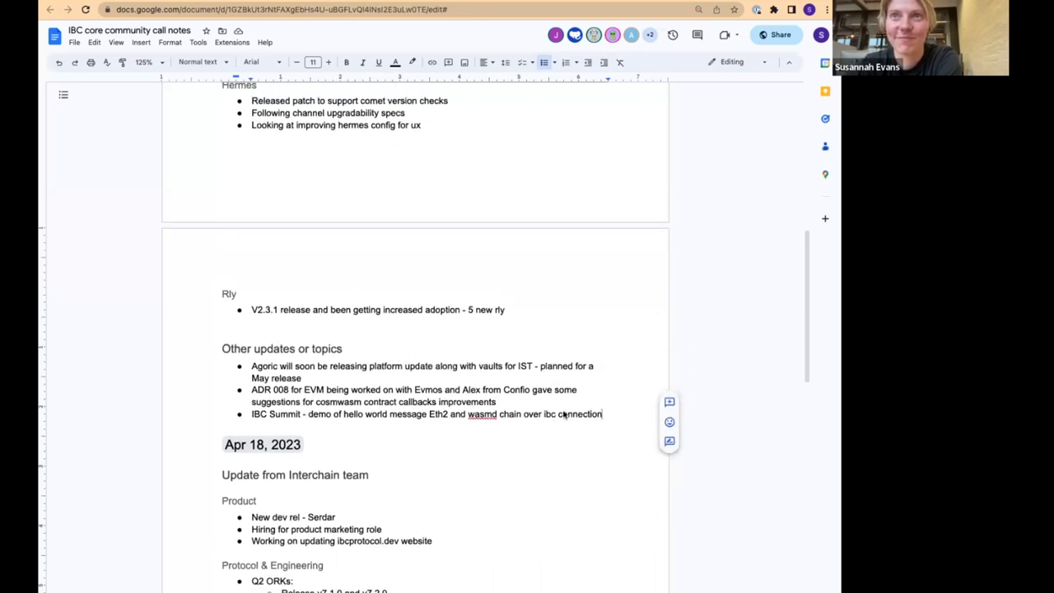
scroll(555, 416, up, 1)
scroll(557, 413, down, 1)
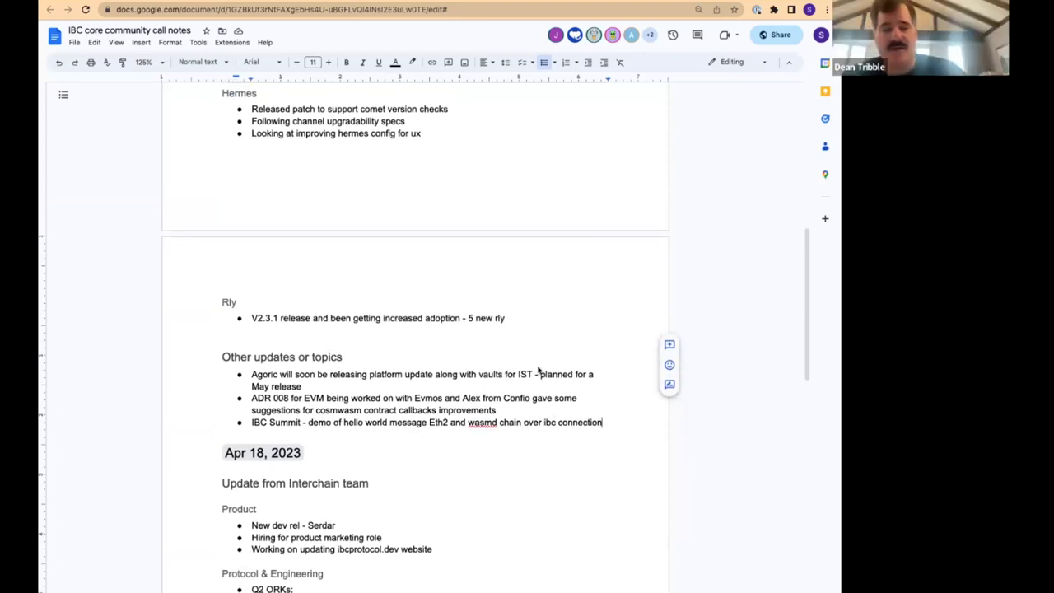